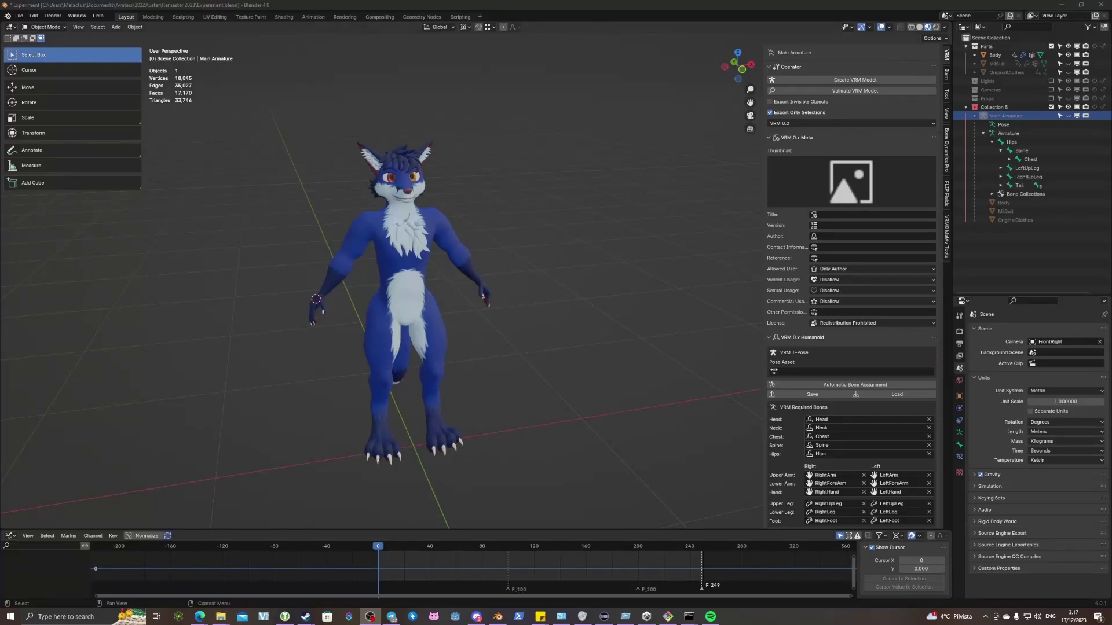
Reset the 3D cursor to the world origin and bring the whole character into view
left_click(510, 342)
key("shift+c")
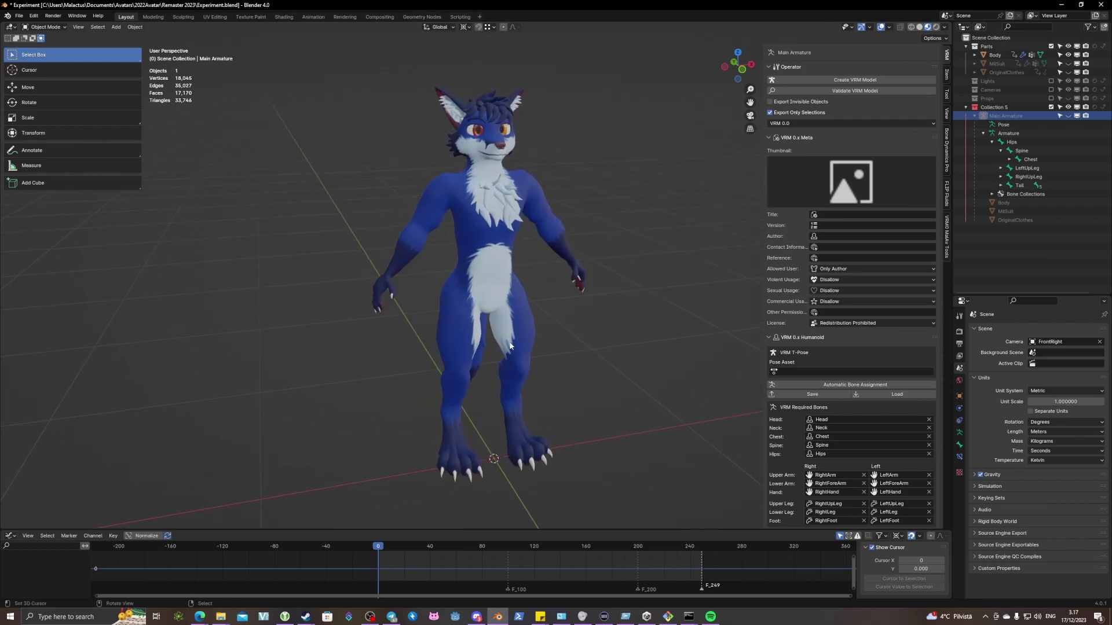
middle_click_drag(455, 326, 447, 327)
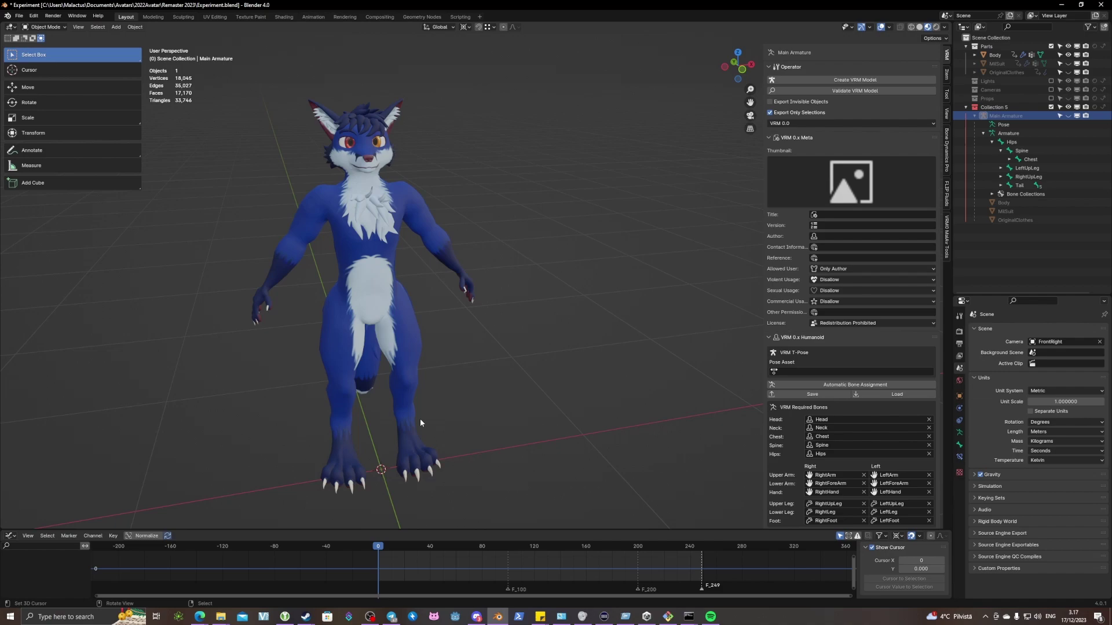
Make the Main Armature visible in the scene and select it as the active object
left_click(1068, 115, "shift")
mouse_move(645, 251)
middle_mouse_down()
mouse_move(600, 257)
mouse_move(643, 233)
middle_mouse_up()
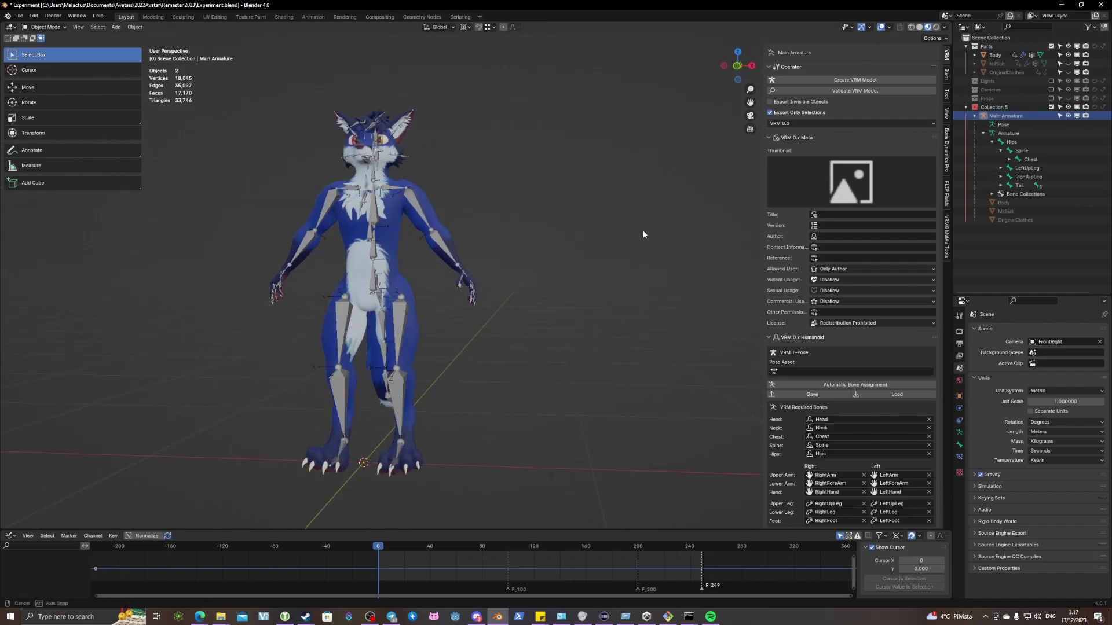
middle_click_drag(412, 307, 475, 322, "shift")
scroll(447, 232, "up", 1)
right_click(440, 241)
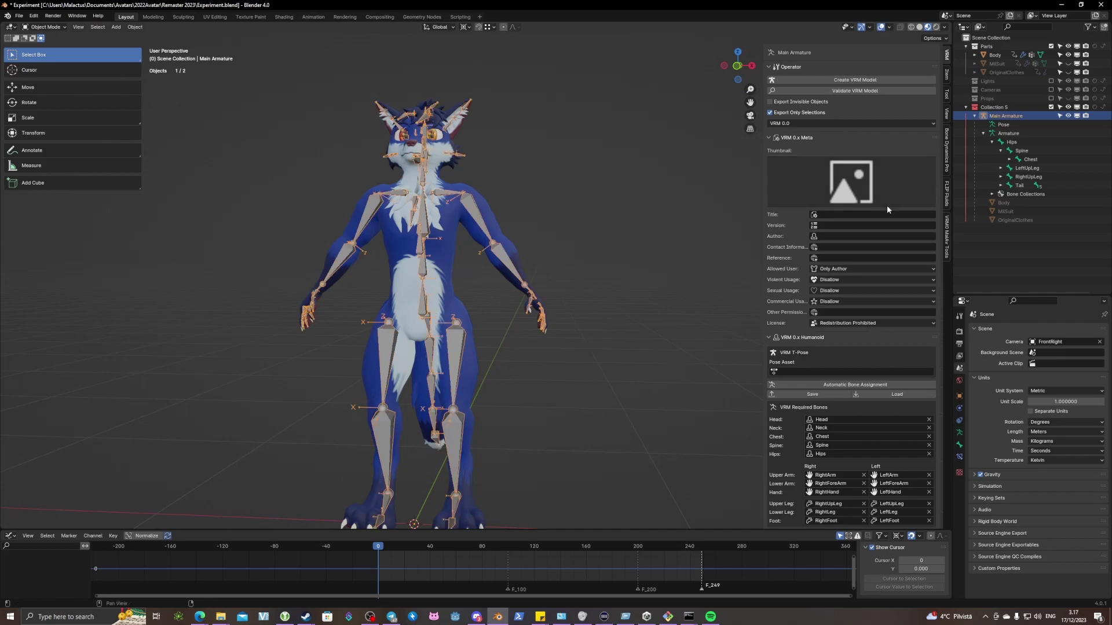
Collapse the VRM 0.x Blend Shape Proxy and VRM 0.x First Person sections of the Main Armature's VRM settings
scroll(885, 208, "down", 4)
scroll(884, 206, "down", 3)
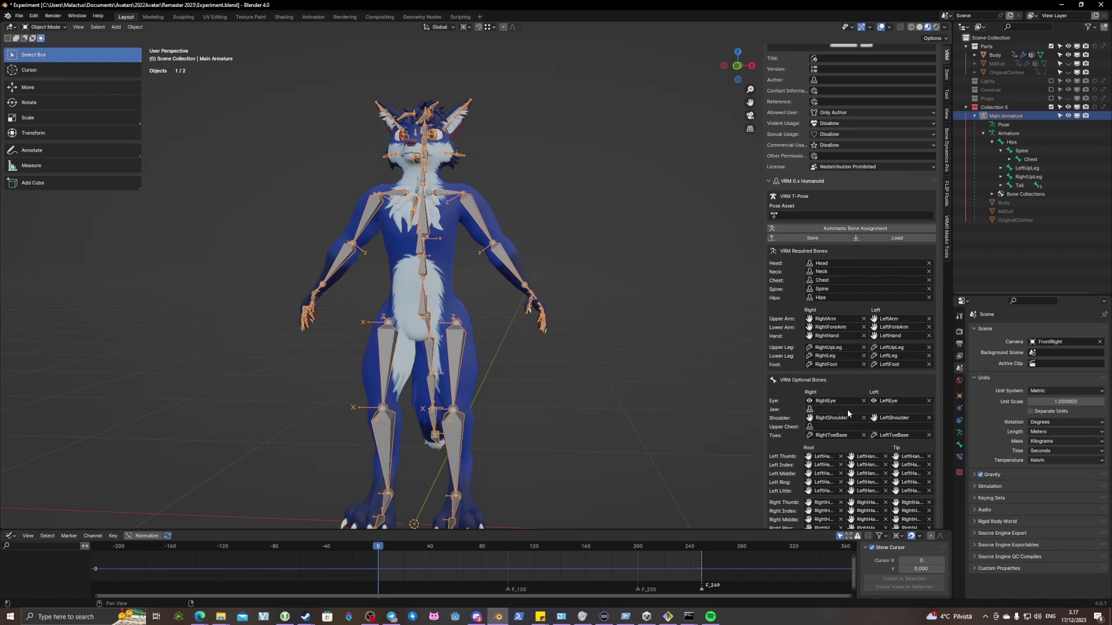
left_click_drag(942, 139, 894, 102)
middle_click_drag(724, 174, 567, 270)
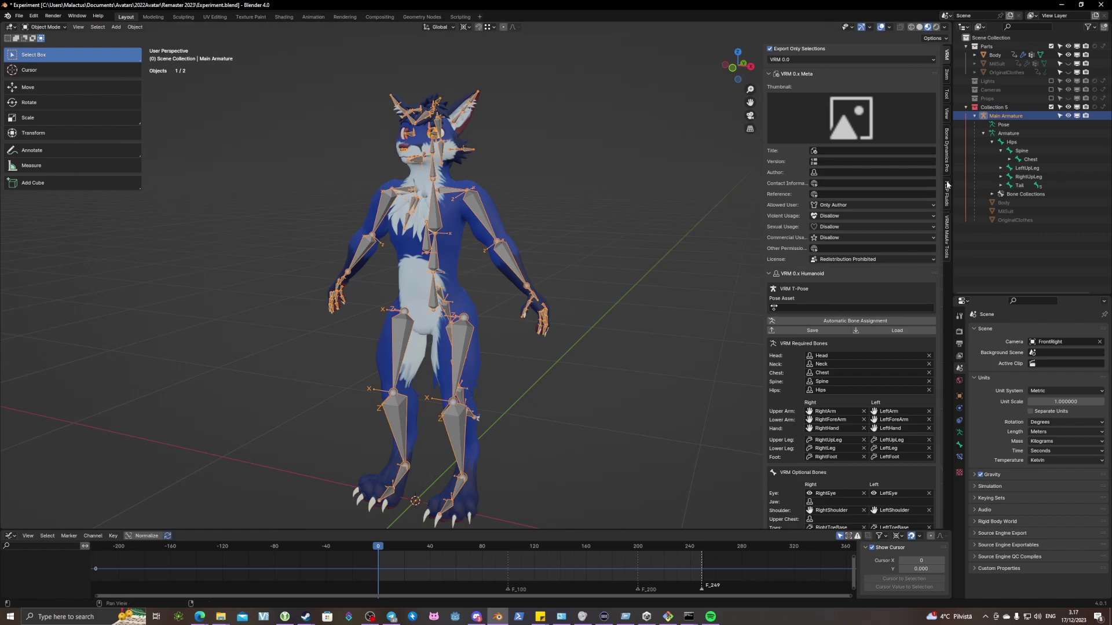
left_click_drag(940, 116, 953, 284)
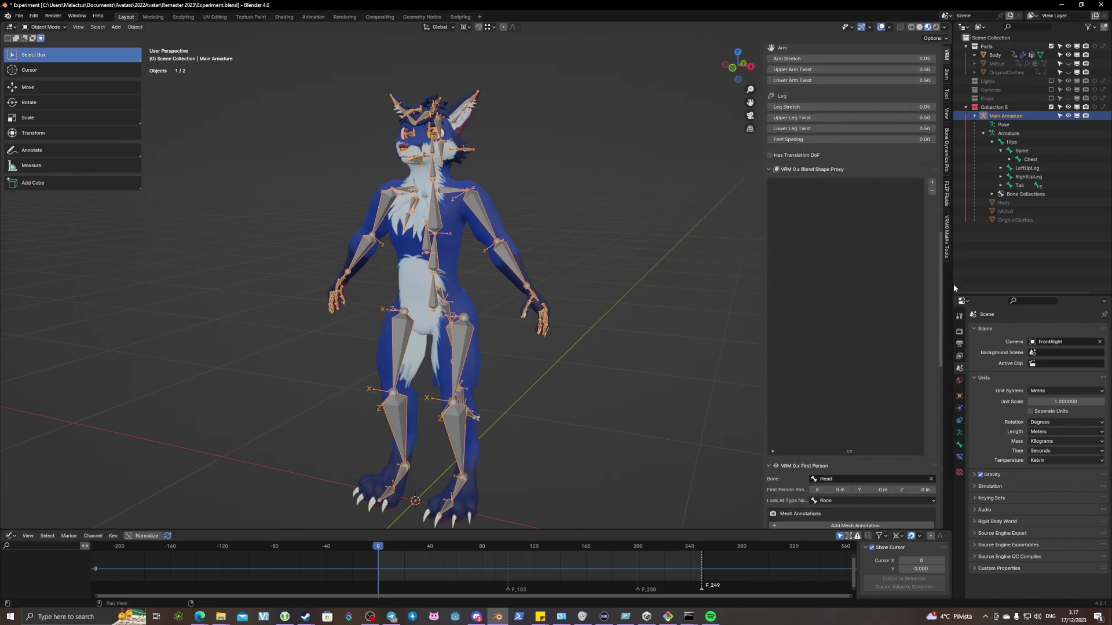
left_click(794, 168)
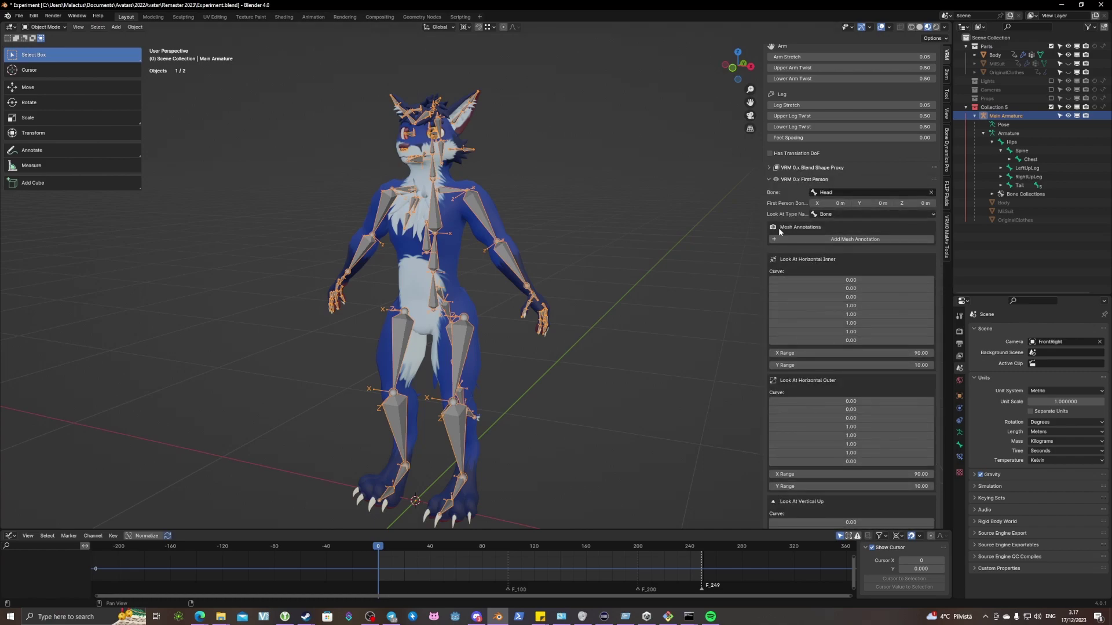
scroll(809, 237, "down", 7)
scroll(811, 220, "up", 2)
left_click(796, 76)
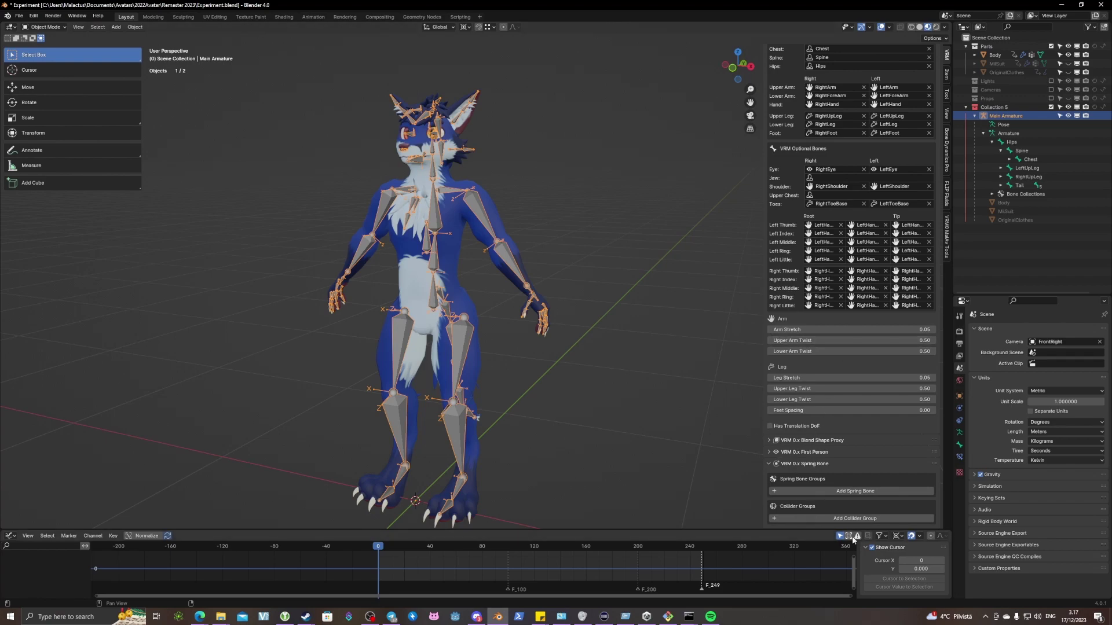
Set the VRM 0.x Meta title to the avatar's name and the version to 3.0
scroll(857, 436, "up", 8)
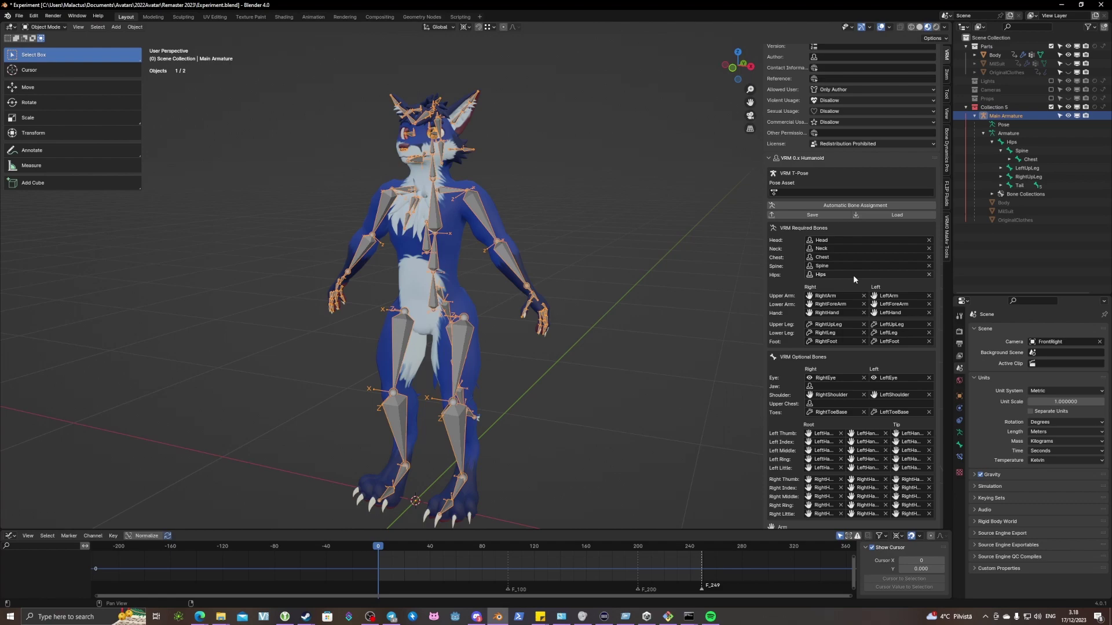
scroll(929, 426, "up", 3)
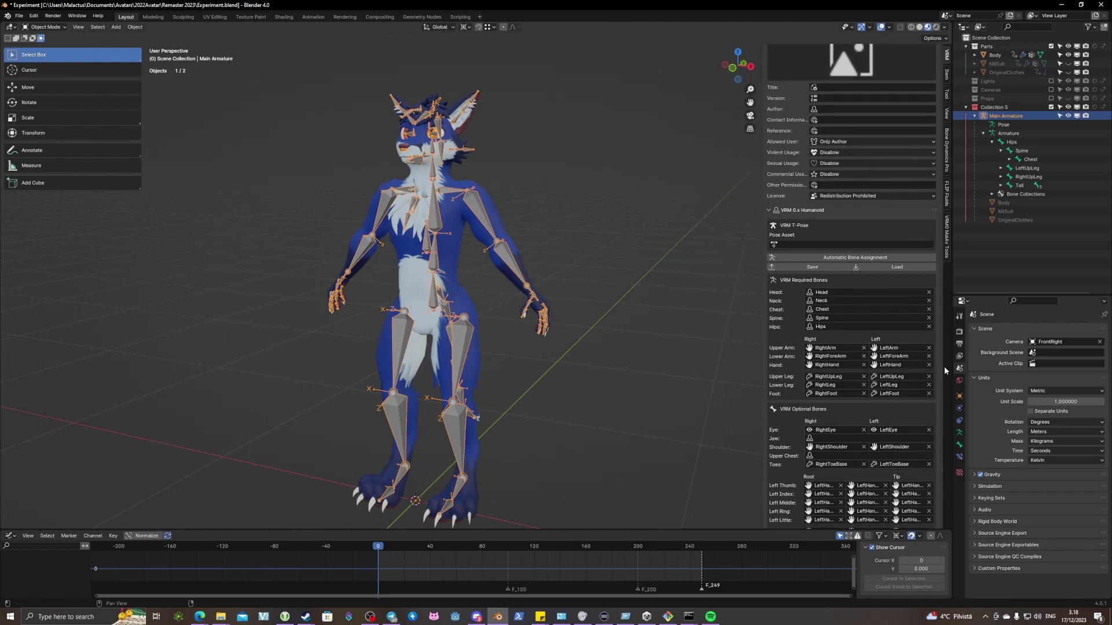
scroll(926, 328, "up", 5)
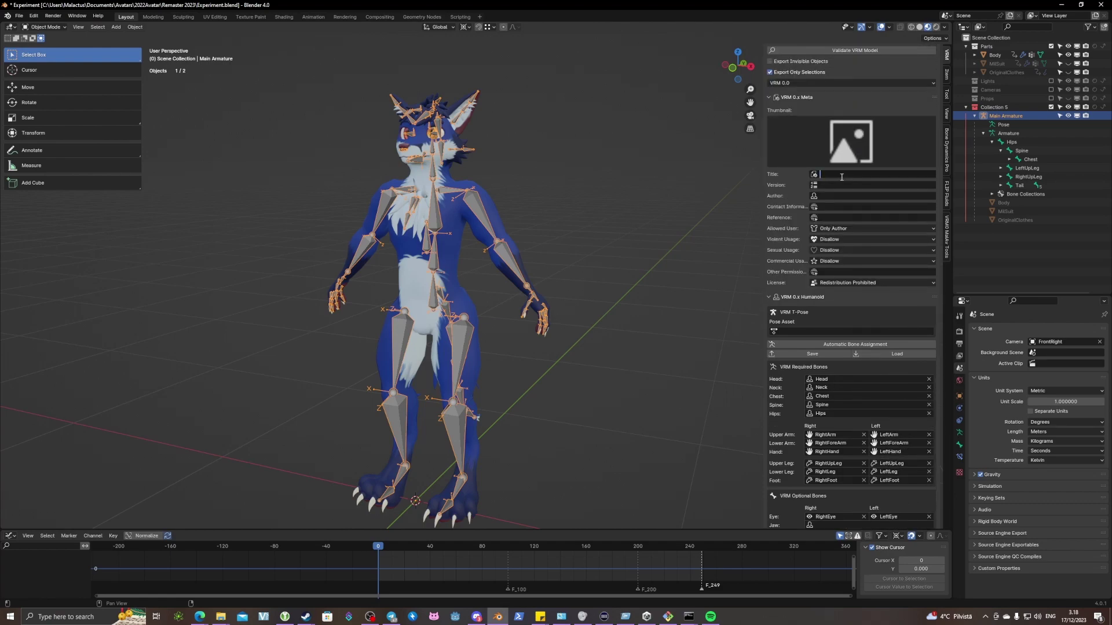
type("Malactus")
key("Return")
left_click(840, 185)
type("3.0")
Deselect everything and create a reference VRM armature with the VRM 0.x Armature Extra Tools
left_click(948, 258)
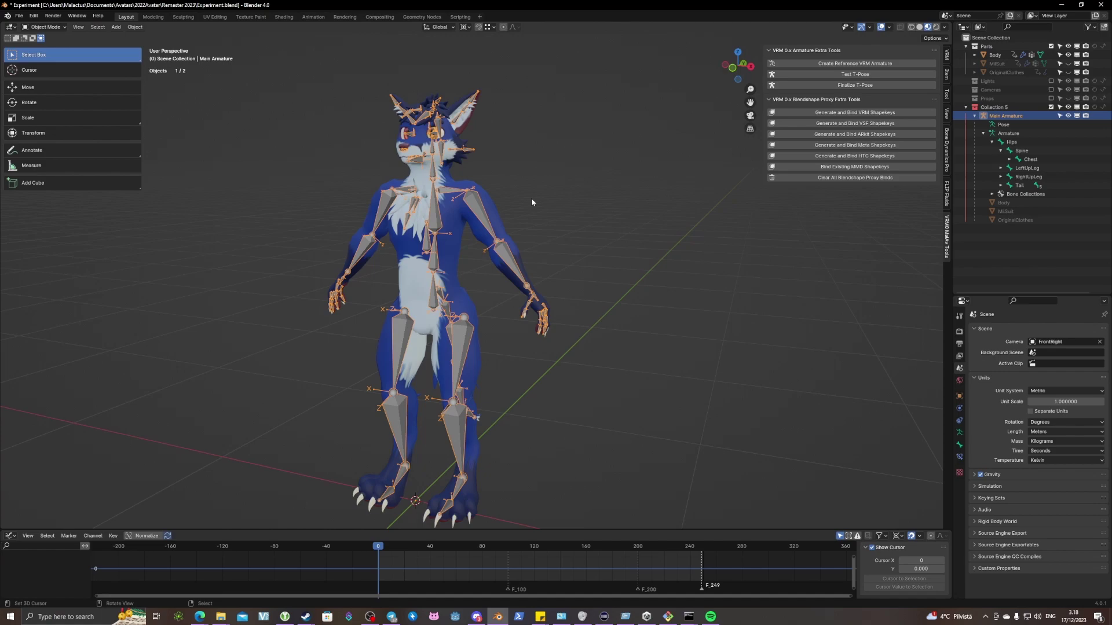
left_click(495, 204)
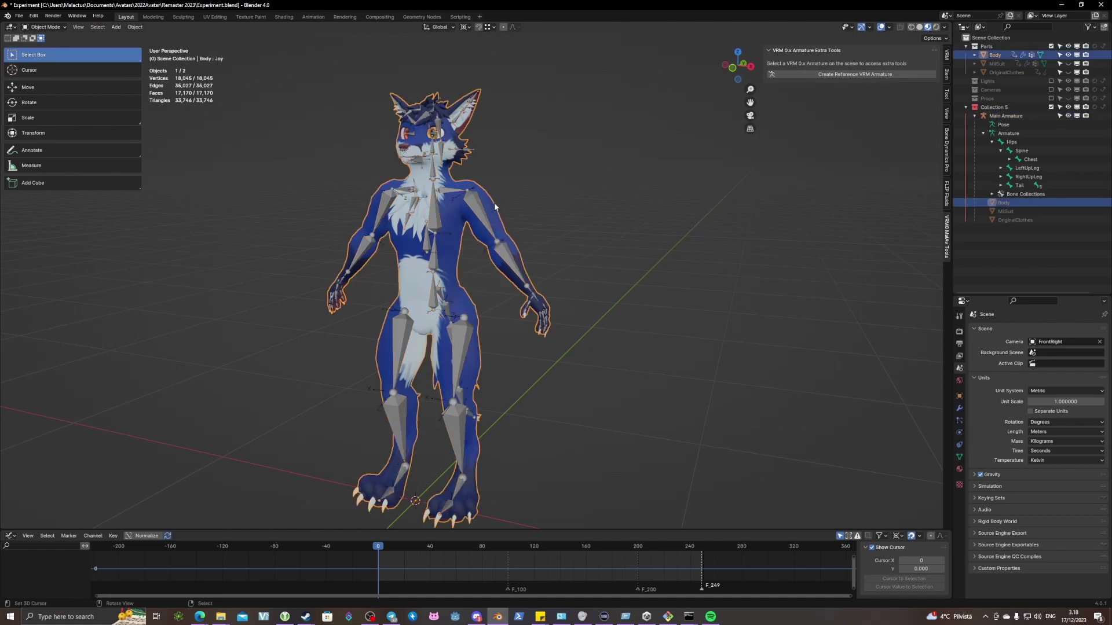
left_click(631, 213)
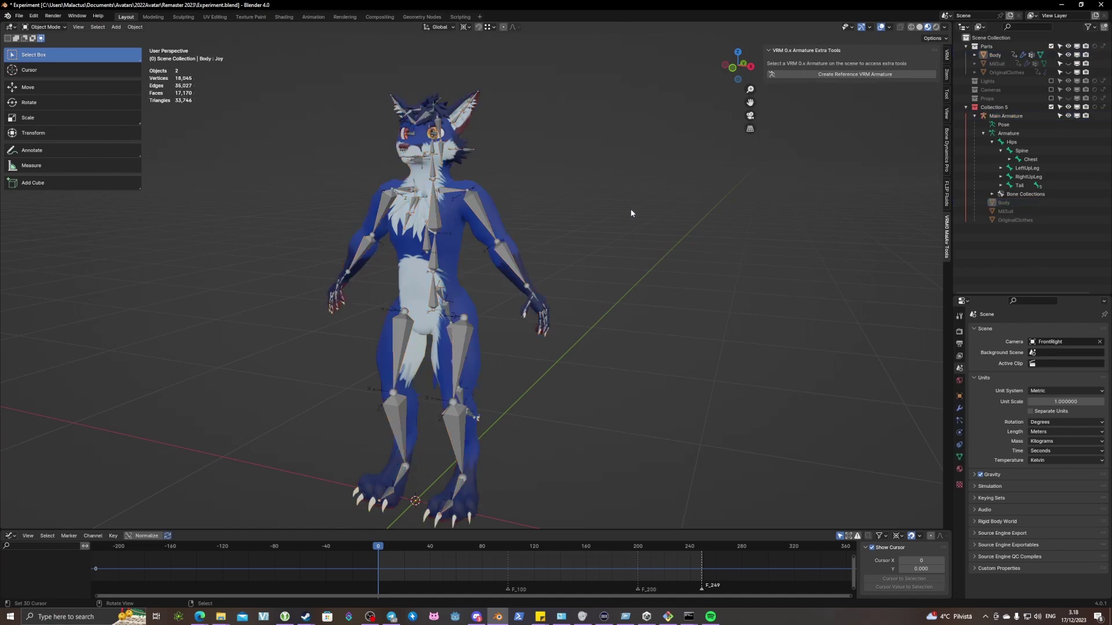
left_click(833, 75)
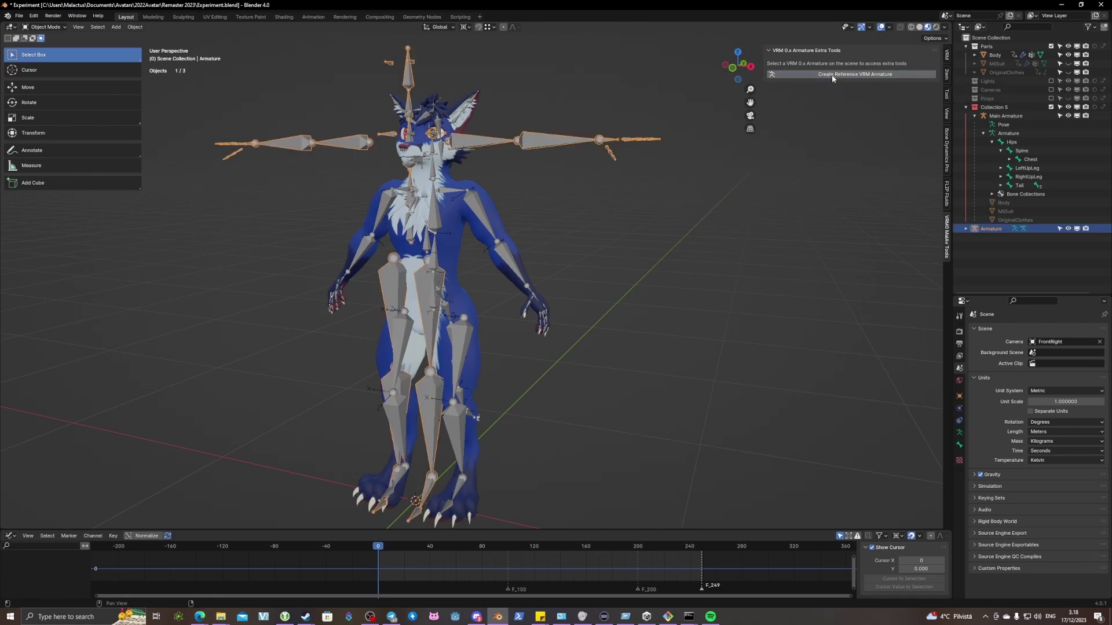
Move the reference armature about 1.2 m along the global X axis beside the character, and delete it
scroll(702, 301, "down", 5)
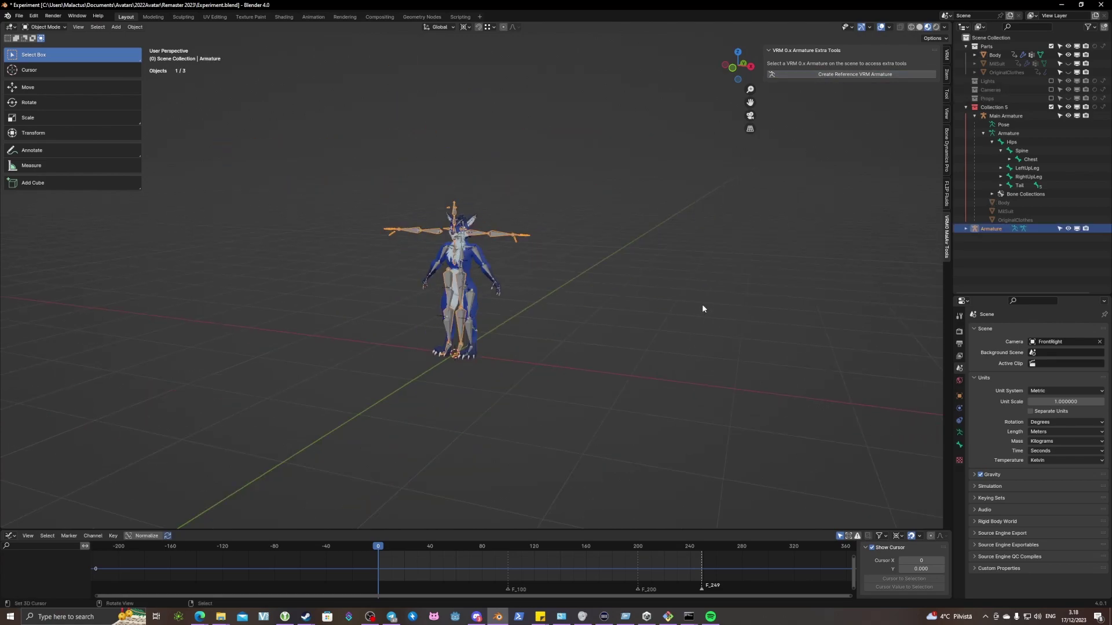
scroll(701, 304, "up", 3)
key("g")
key("x")
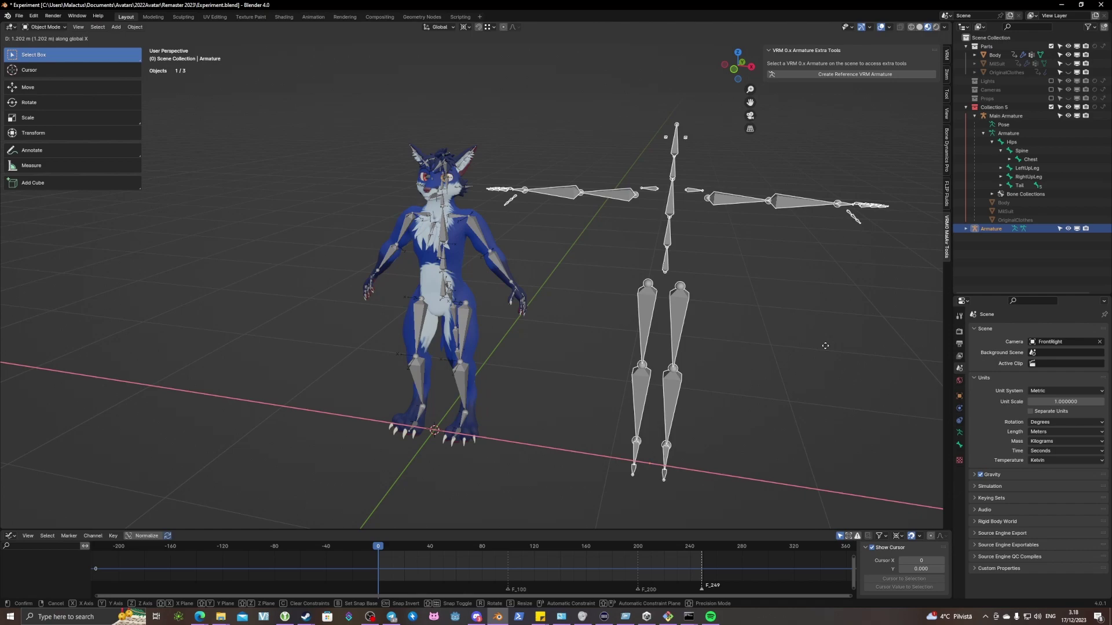
left_click(825, 346)
middle_click_drag(825, 345, 797, 354)
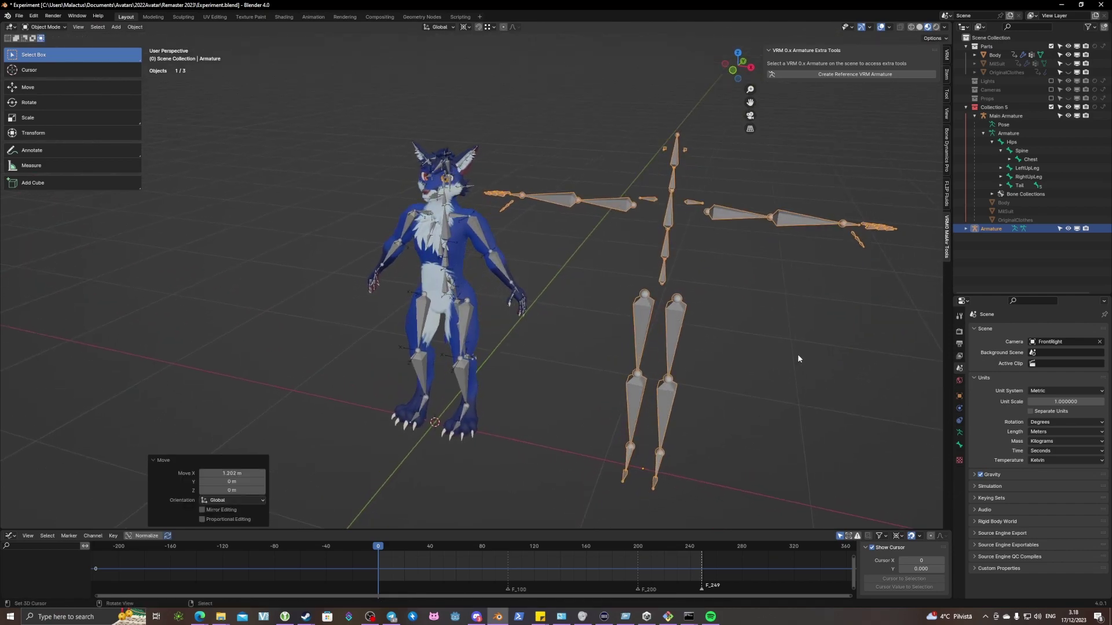
key("x")
left_click(797, 354)
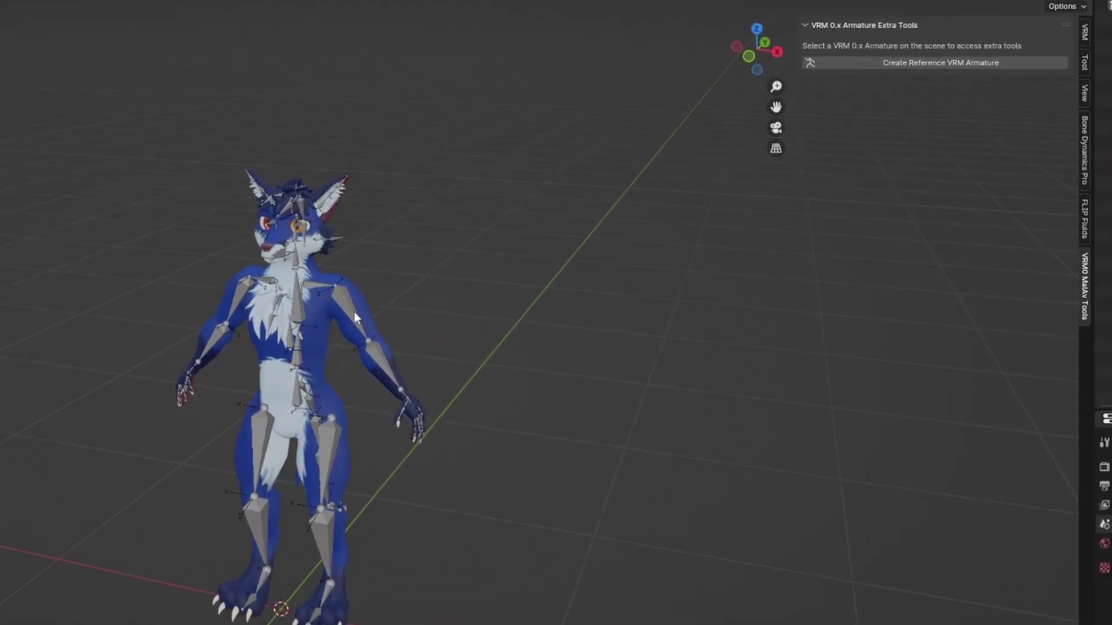
Select the Main Armature and put the character into a test T-pose with Test T-Pose
left_click(353, 313)
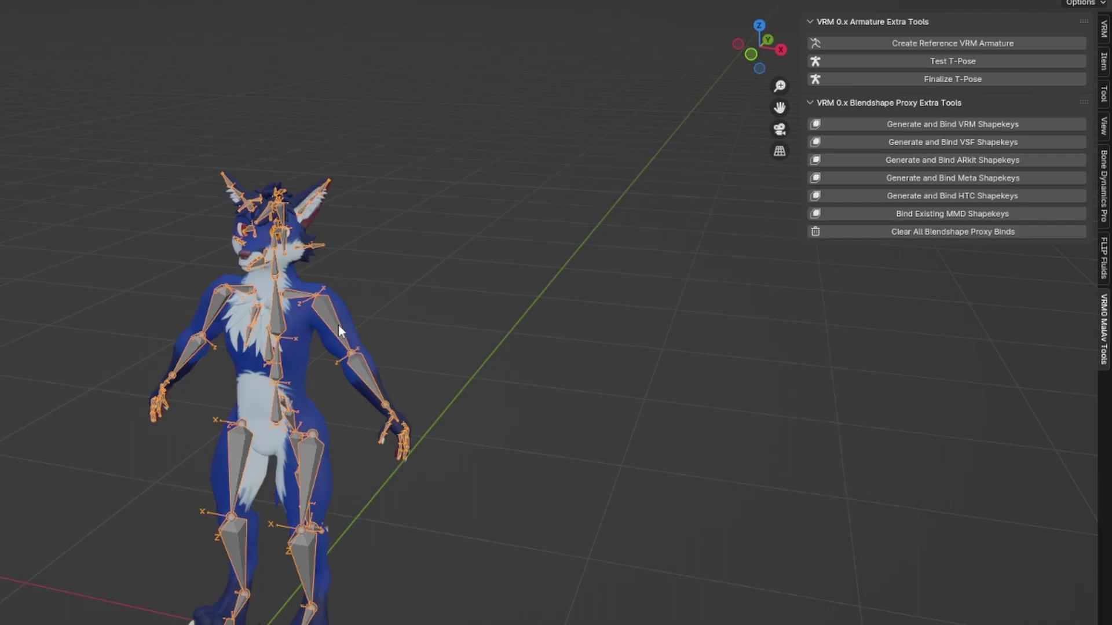
left_click(1103, 29)
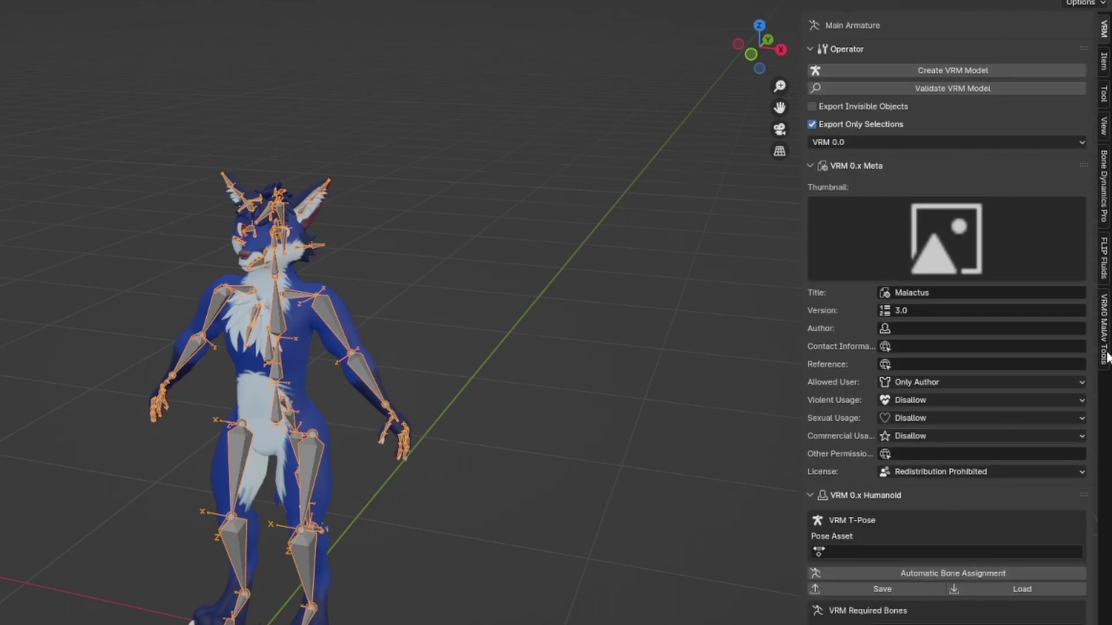
left_click(1104, 330)
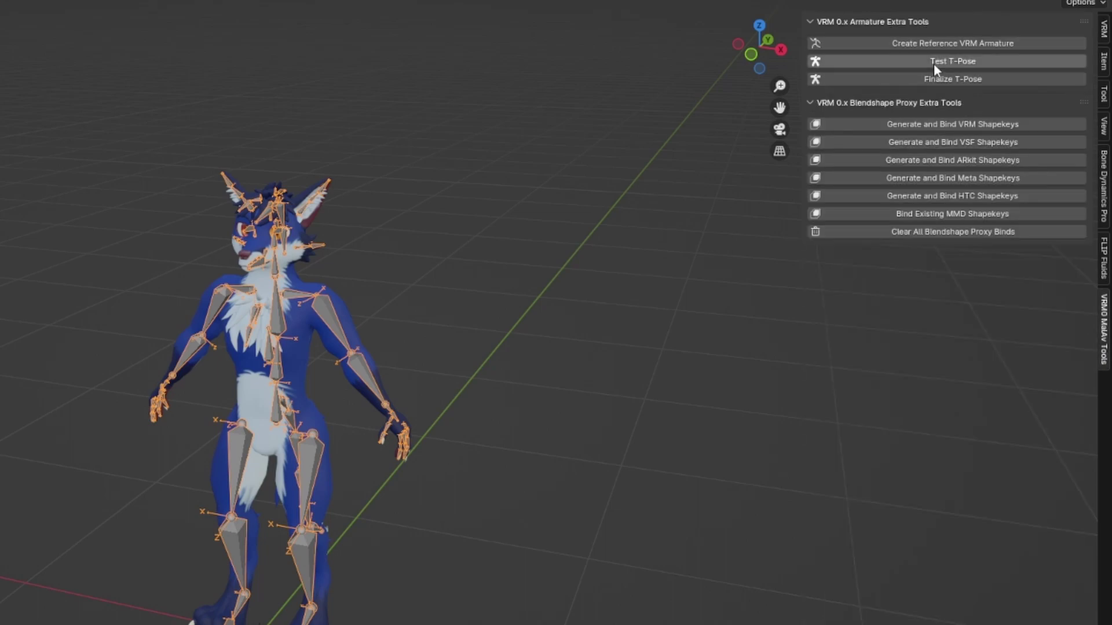
left_click(884, 65)
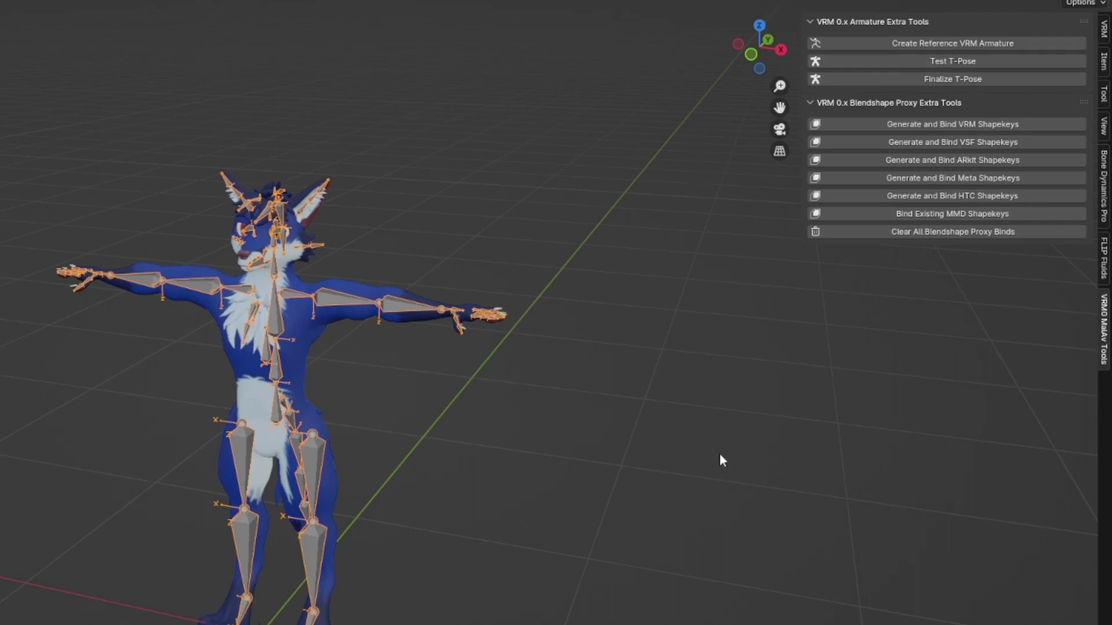
Review the VRM T-Pose settings and the humanoid bone assignments of the Main Armature
left_click(1103, 38)
scroll(927, 593, "down", 4)
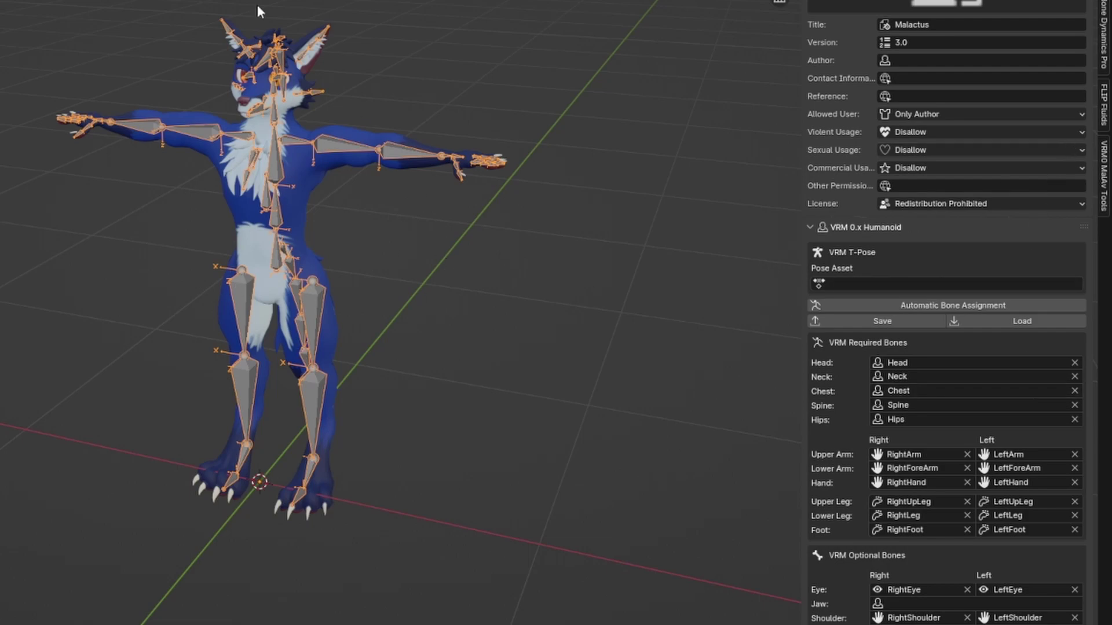
scroll(866, 361, "down", 10)
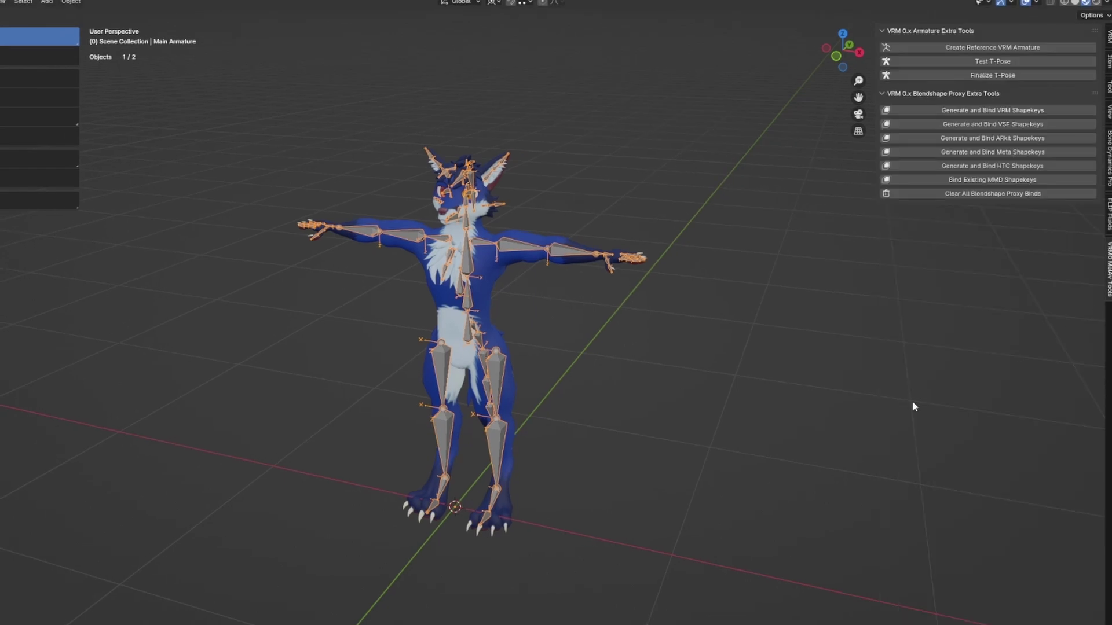
Switch the Main Armature to Pose Mode and select the left thumb's base bone, LeftHandThumb1
scroll(912, 401, "down", 4)
scroll(805, 327, "up", 8)
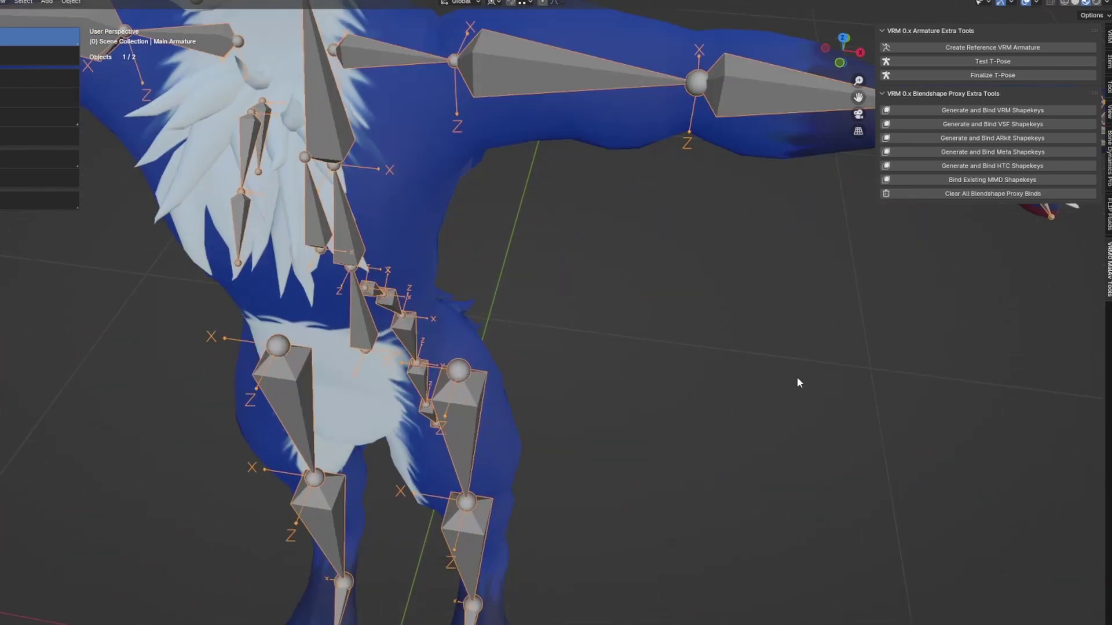
scroll(797, 378, "down", 1)
middle_click_drag(828, 367, 594, 461, "shift")
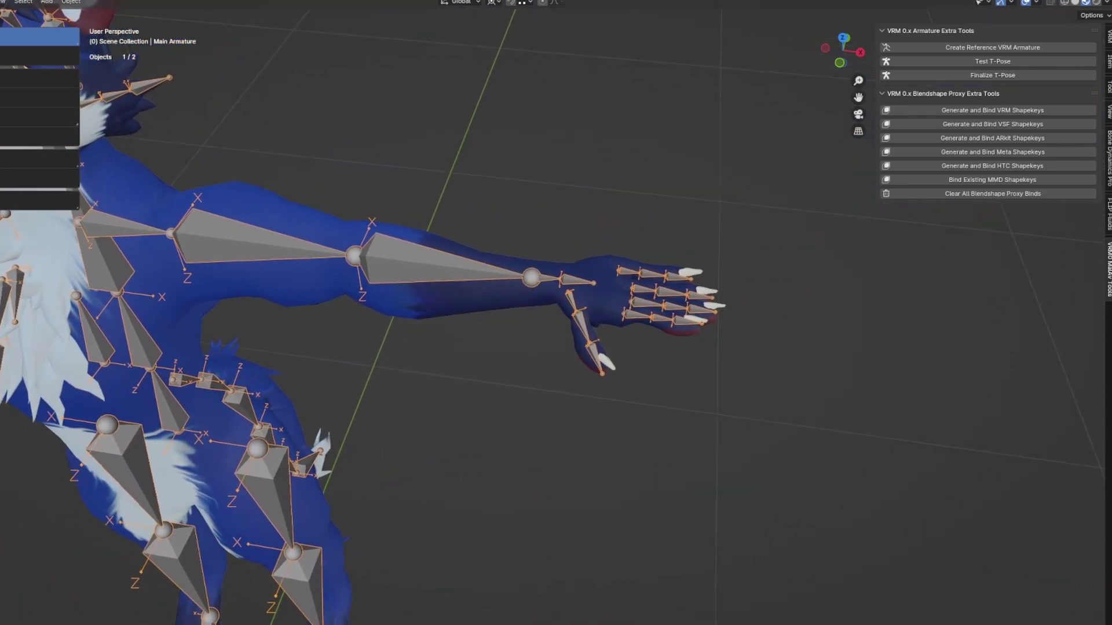
key("ctrl+Tab")
scroll(522, 196, "up", 3)
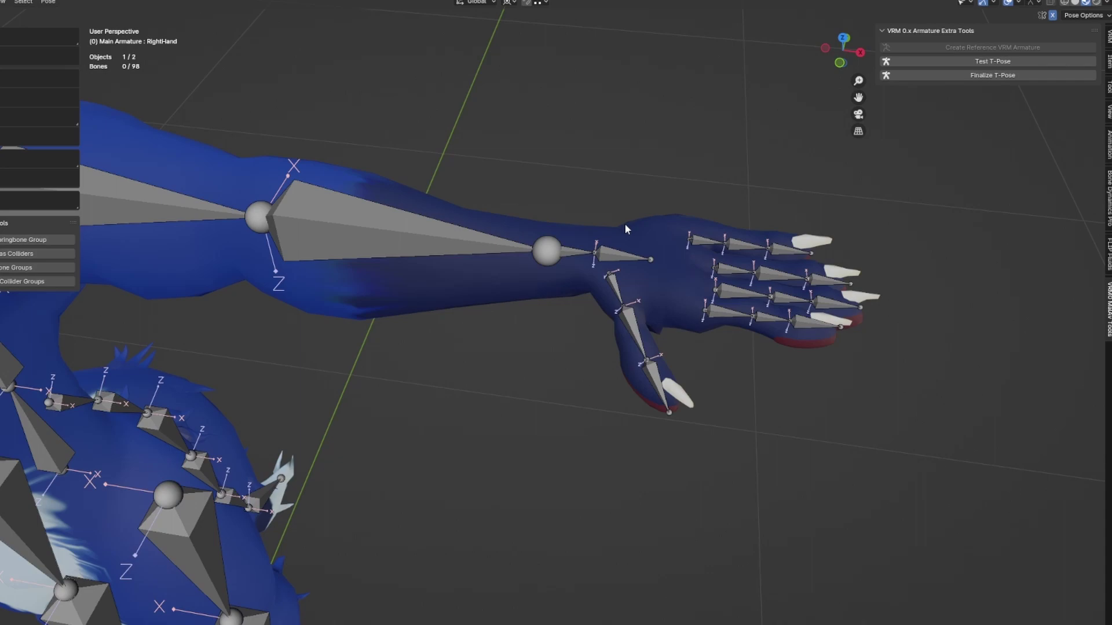
left_click(617, 281)
Try to move the left thumb's base bone in the perspective view, and undo the move
key("g")
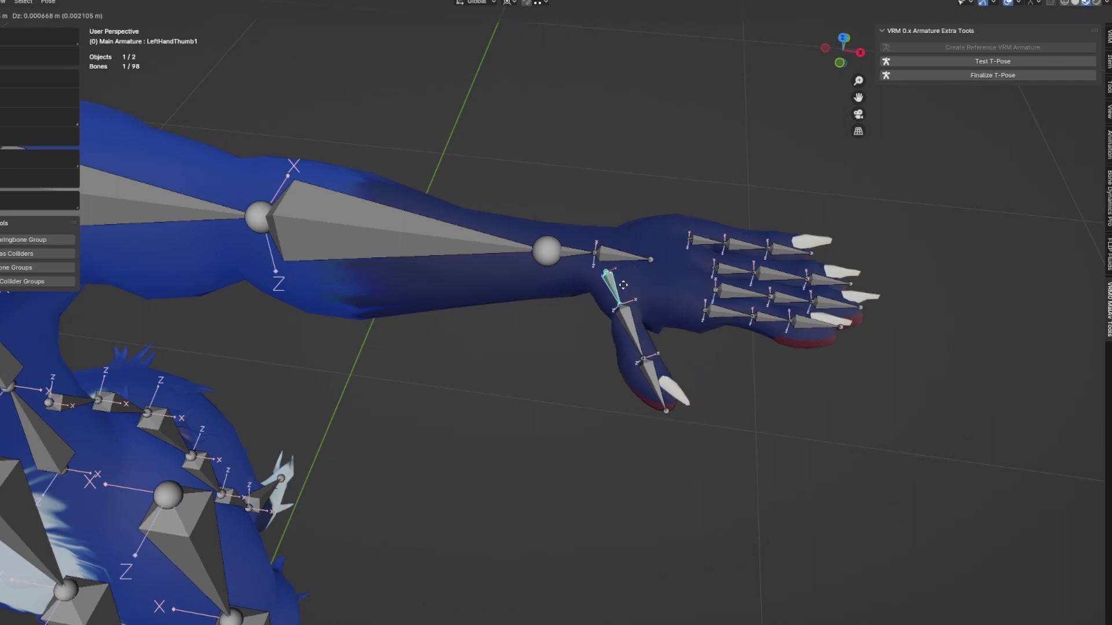
left_click(625, 283)
key("ctrl+z")
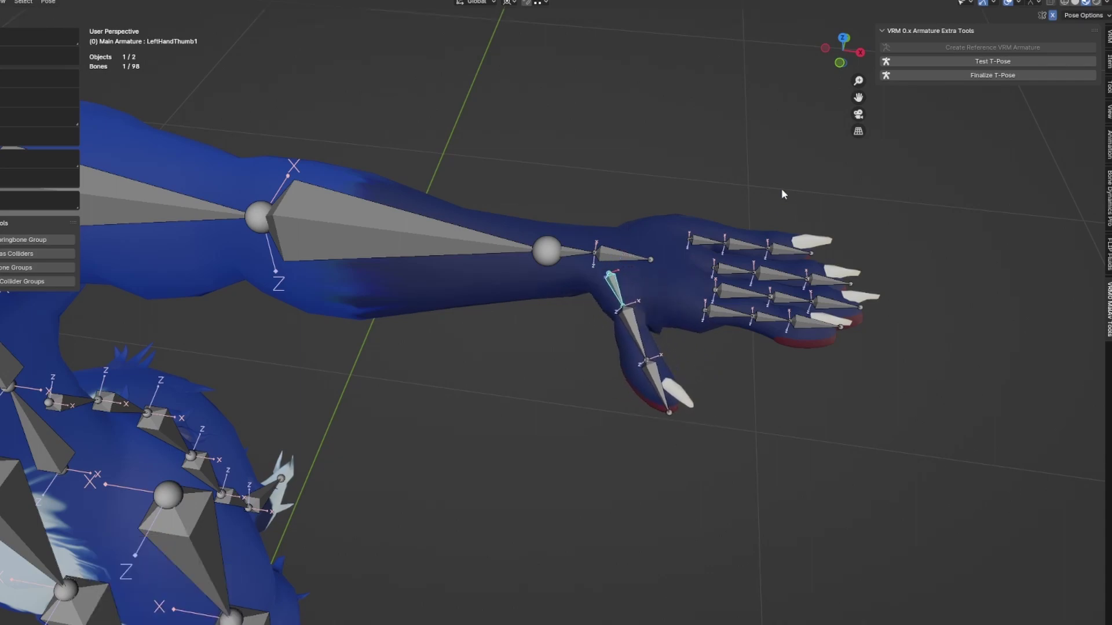
Reposition the left thumb's base bone in top view with two moves of about 0.011, -0.003 m and -0.005, 0.005 m in X, Y
left_click(843, 45)
scroll(738, 419, "up", 5)
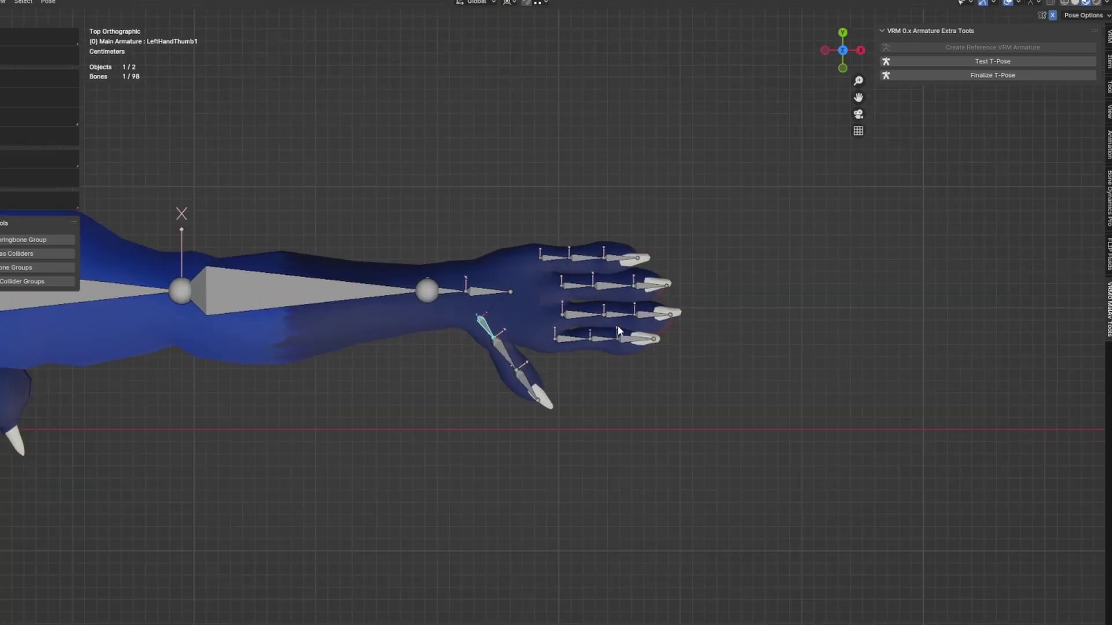
key("g")
left_click(583, 366)
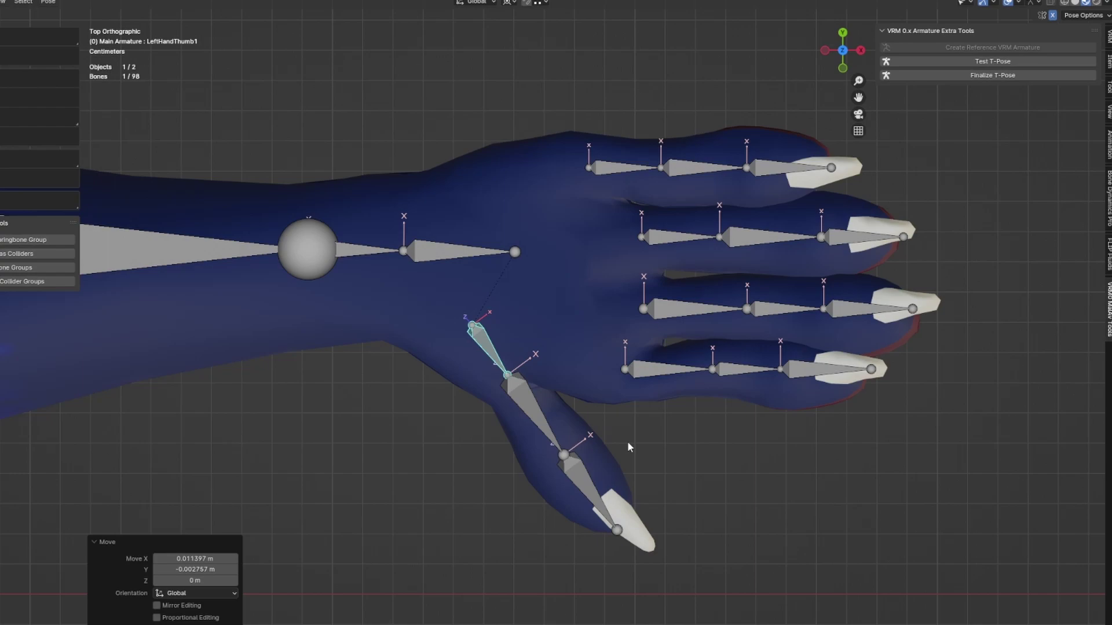
key("g")
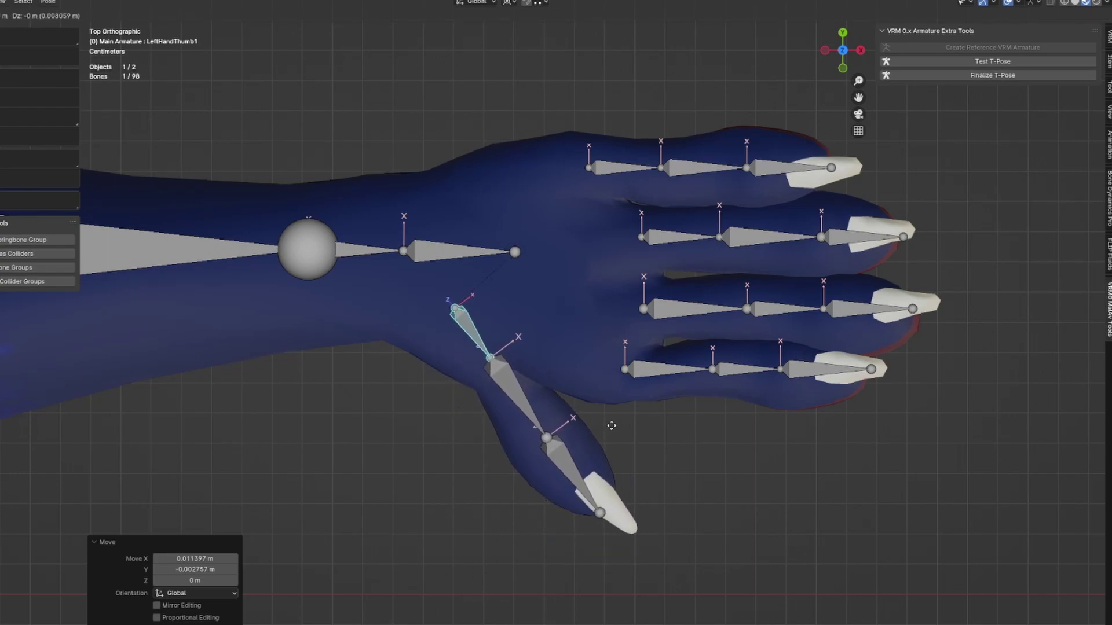
left_click(651, 453)
scroll(659, 388, "down", 3)
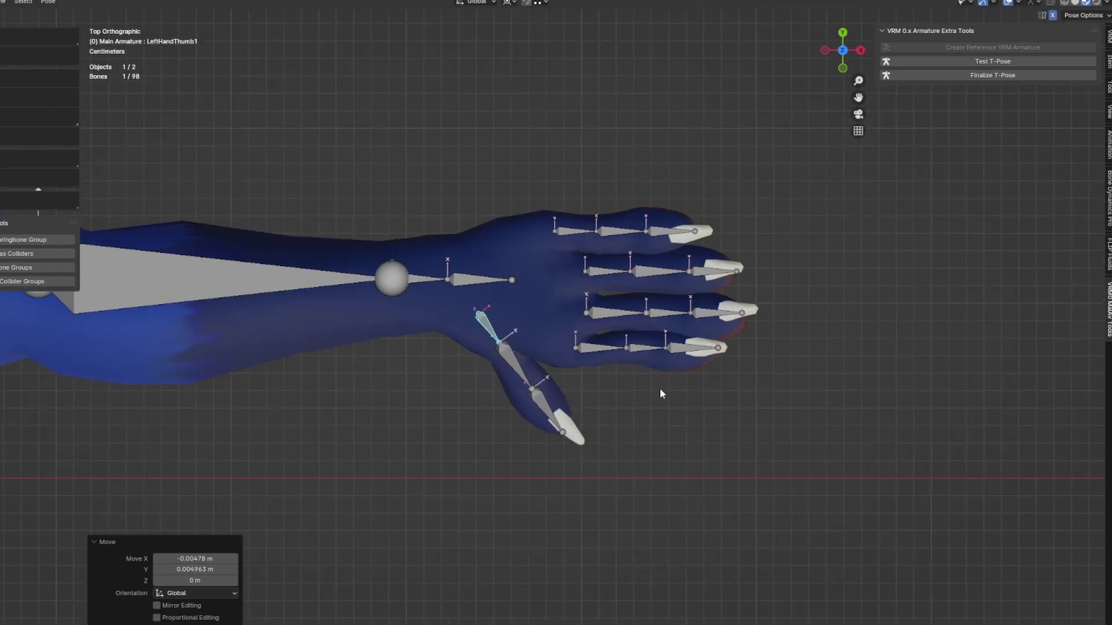
Select the left pinky's base bone, LeftHandPinky1, and move it about 0.002 m in X and 0.003 m in Y
left_click(574, 235)
key("g")
left_click(578, 229)
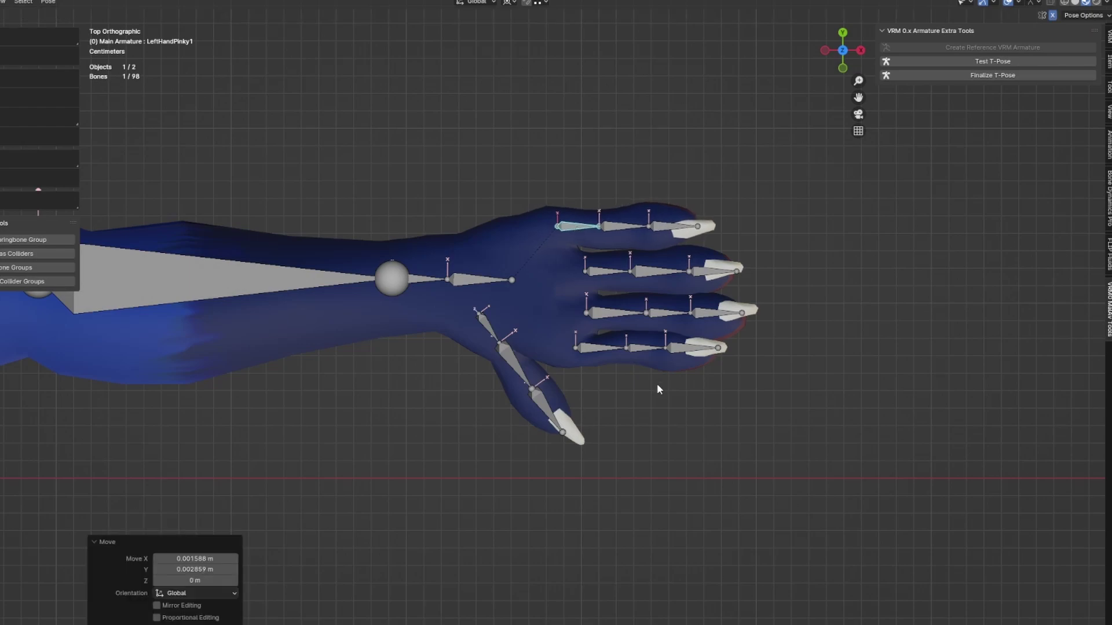
Try to rotate the left pinky's base bone in top view, and undo the rotation
key("r")
left_click(729, 372)
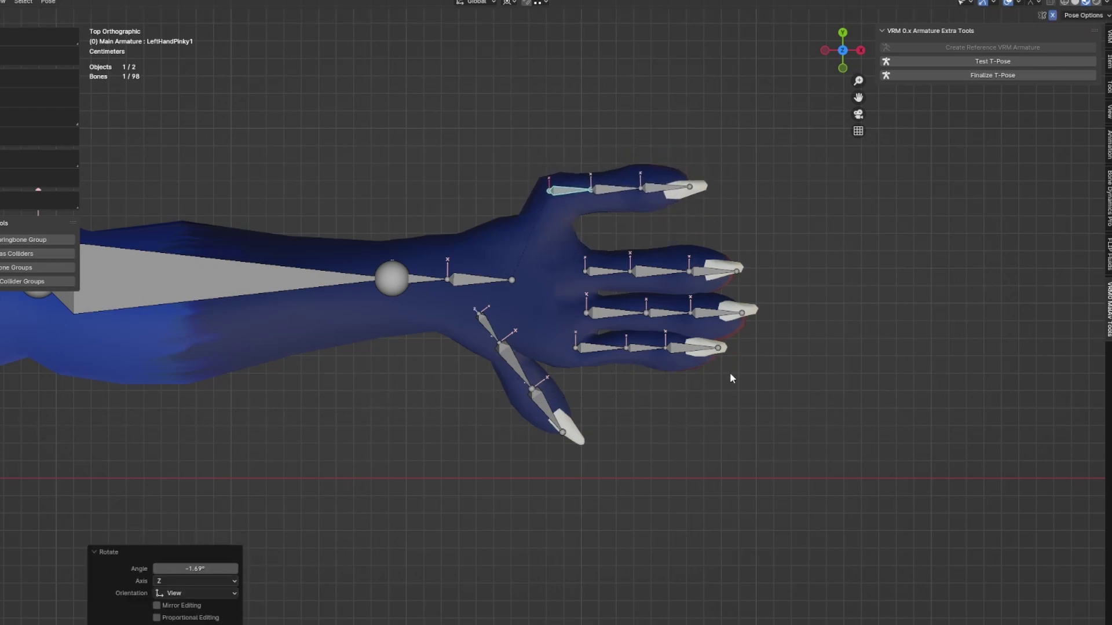
key("ctrl+z")
Snap the 3D cursor to the left pinky's base bone, rotate the bone about -21.6° around it, and test the T-pose
key("shift+s")
left_click(651, 468)
key("r")
left_click(762, 367)
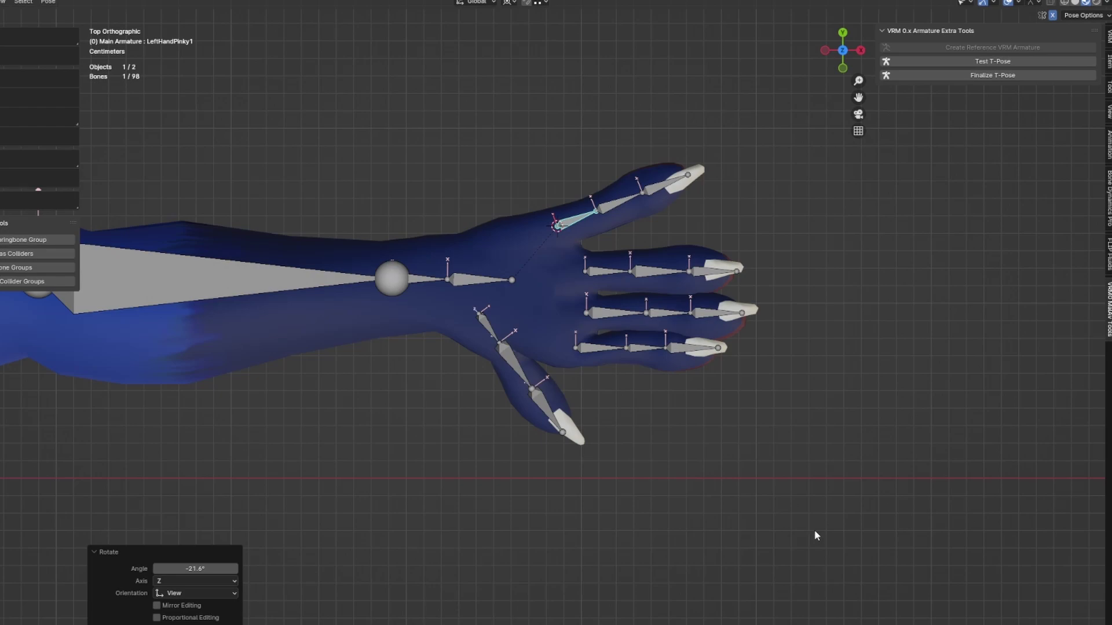
left_click(985, 61)
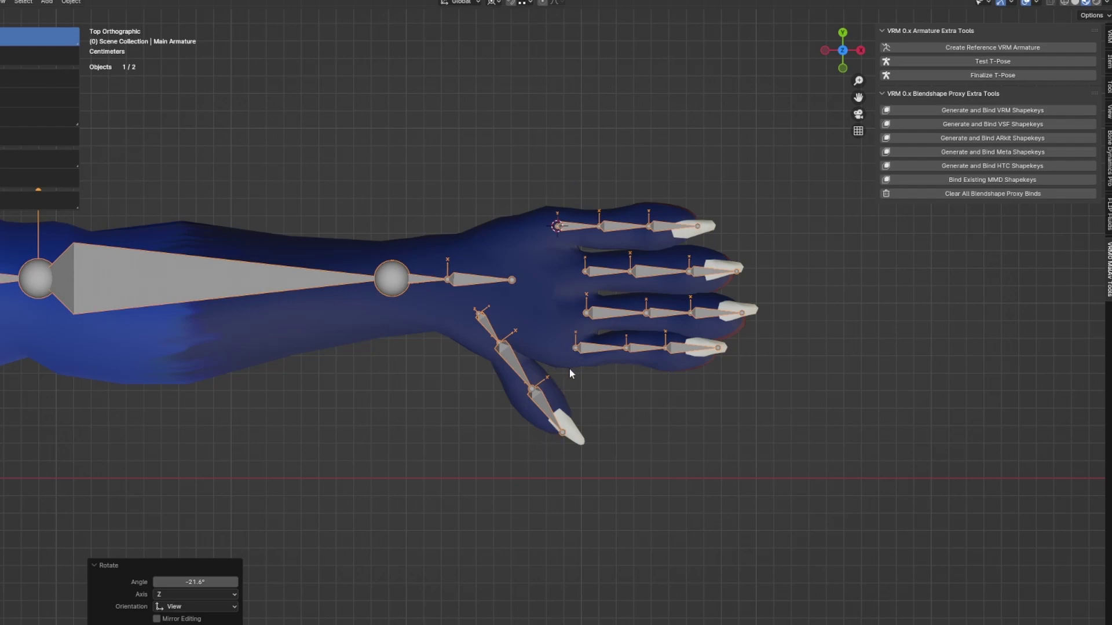
In Pose Mode, move the left thumb's base bone by about 0.002, -0.006 and -0.004 m in X, Y and Z
scroll(569, 367, "up", 1)
scroll(569, 367, "down", 3)
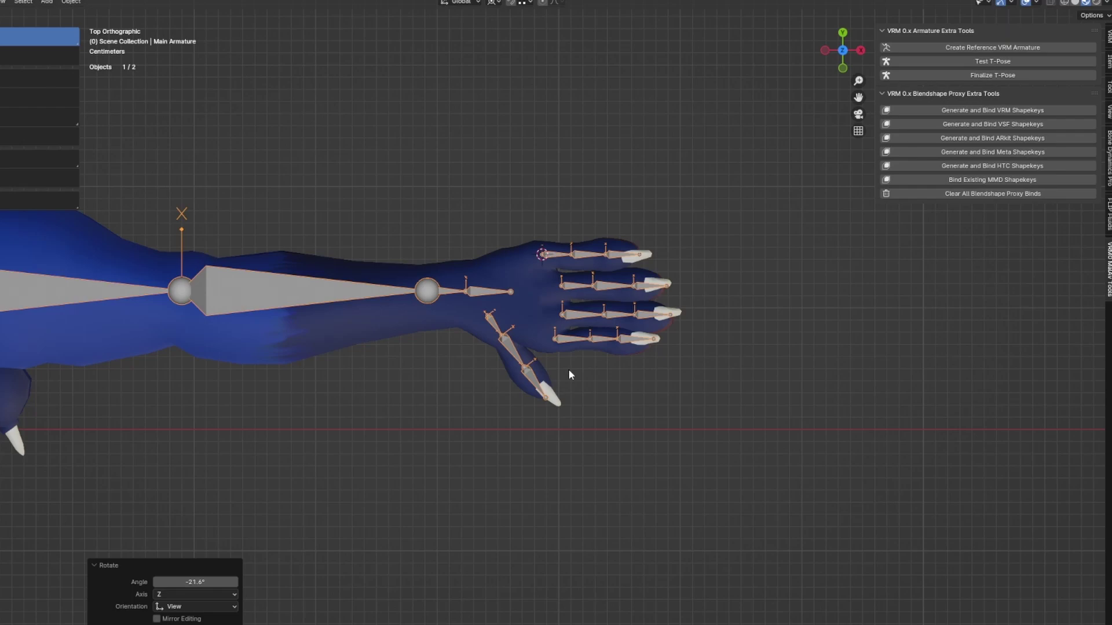
scroll(568, 369, "up", 1)
middle_click_drag(568, 370, 572, 486)
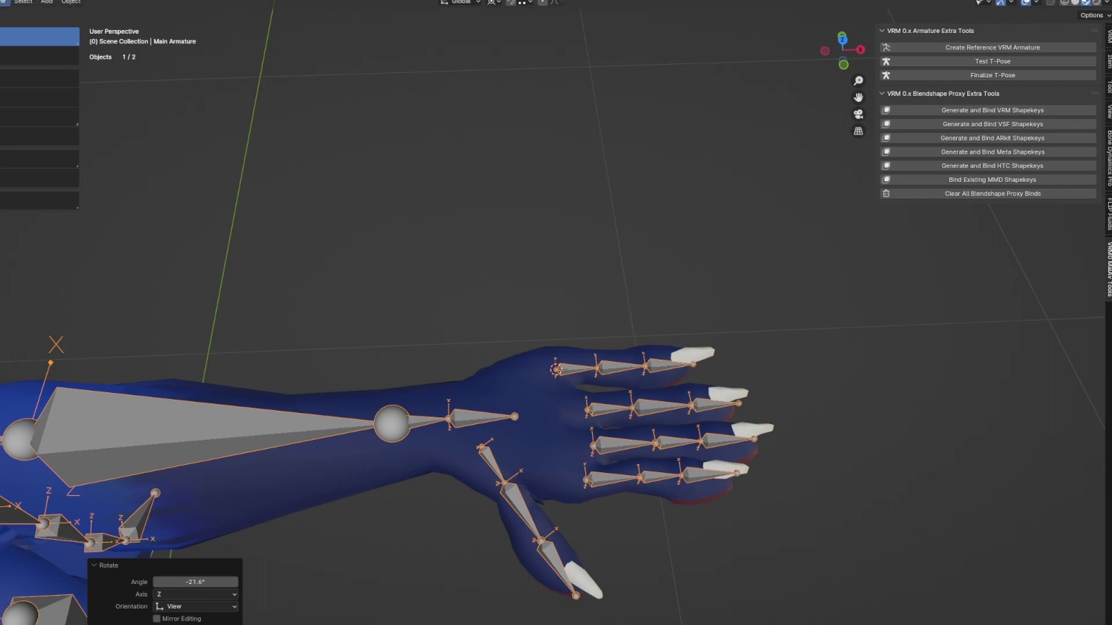
key("ctrl+Tab")
left_click(487, 464)
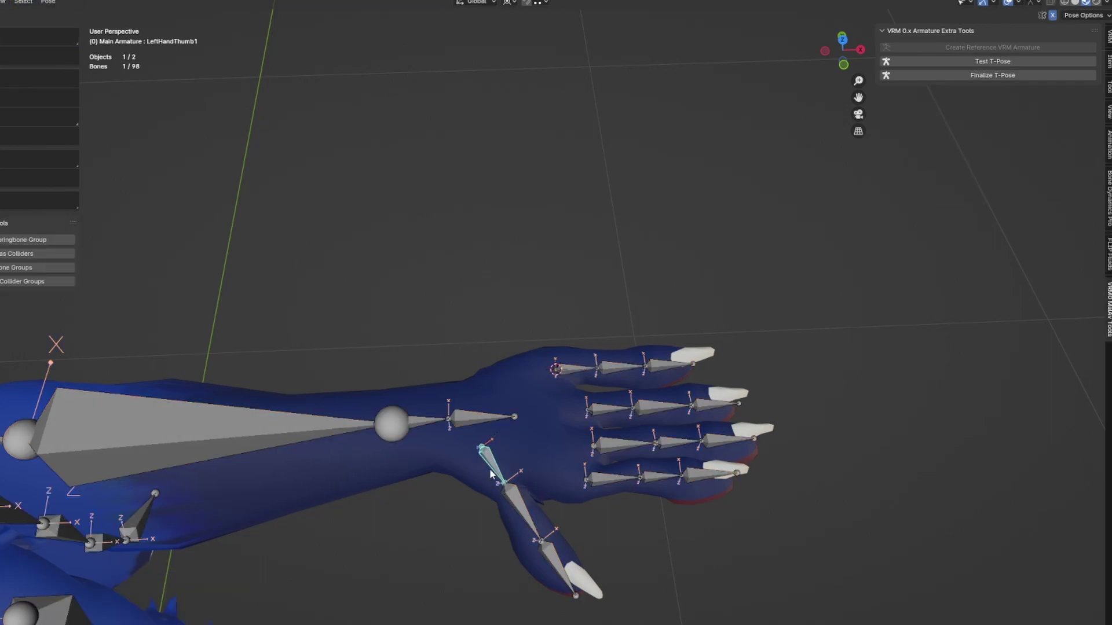
key("g")
left_click(494, 483)
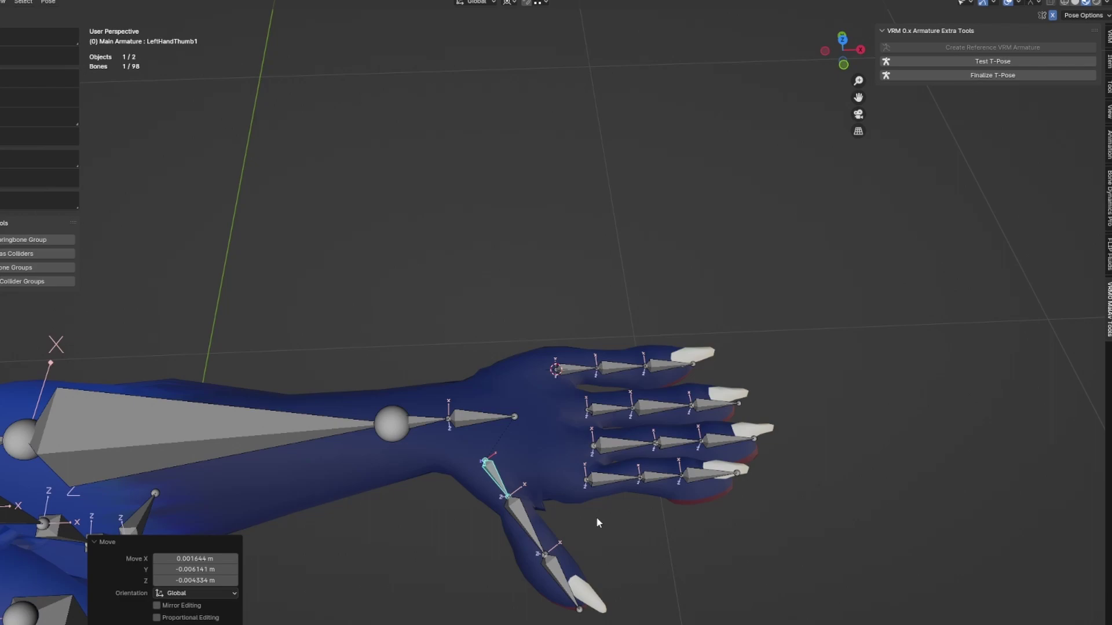
Return the Main Armature to Object Mode and bring the avatar's full upper body into view
mouse_move(618, 481)
middle_mouse_down()
mouse_move(566, 402)
mouse_move(584, 297)
mouse_move(634, 492)
middle_mouse_up()
middle_click_drag(521, 289, 584, 402)
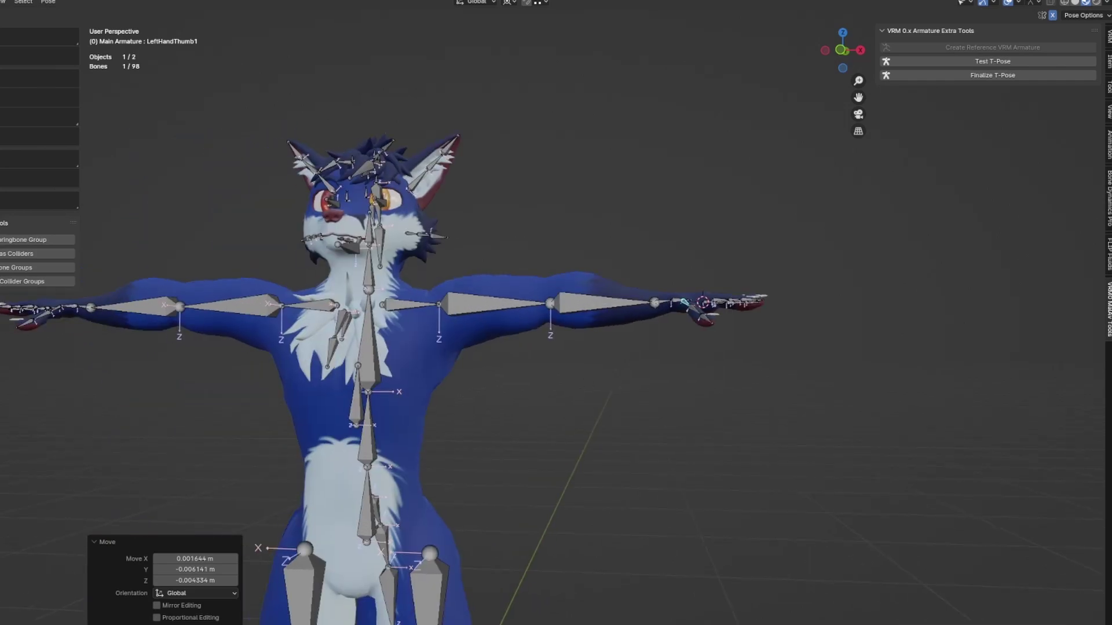
key("ctrl+Tab")
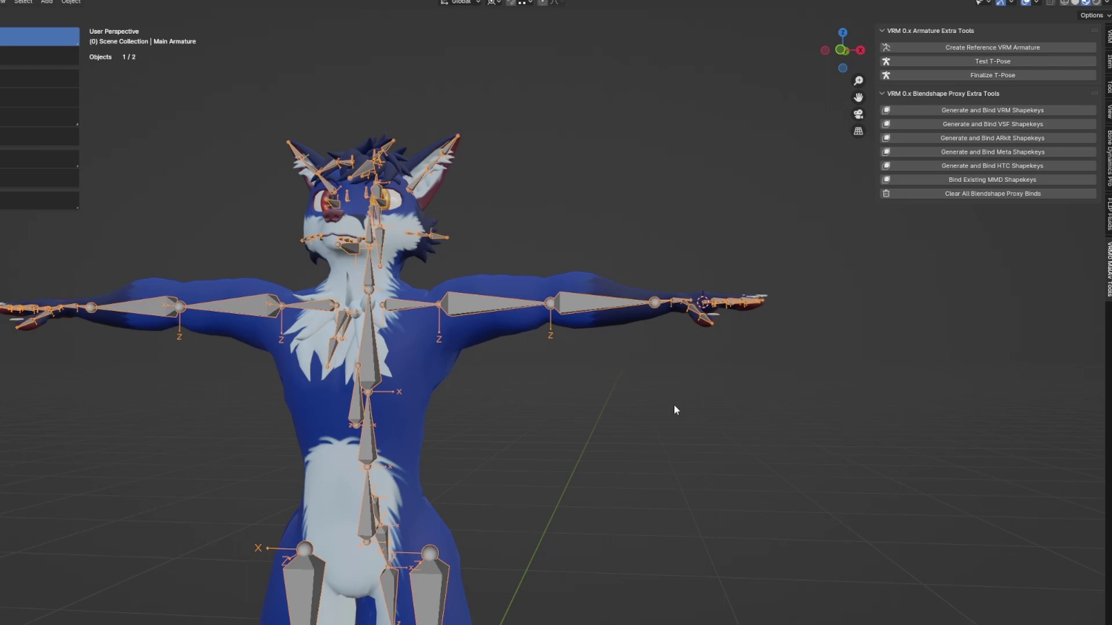
middle_click_drag(457, 464, 599, 374, "shift")
middle_click_drag(803, 332, 777, 368)
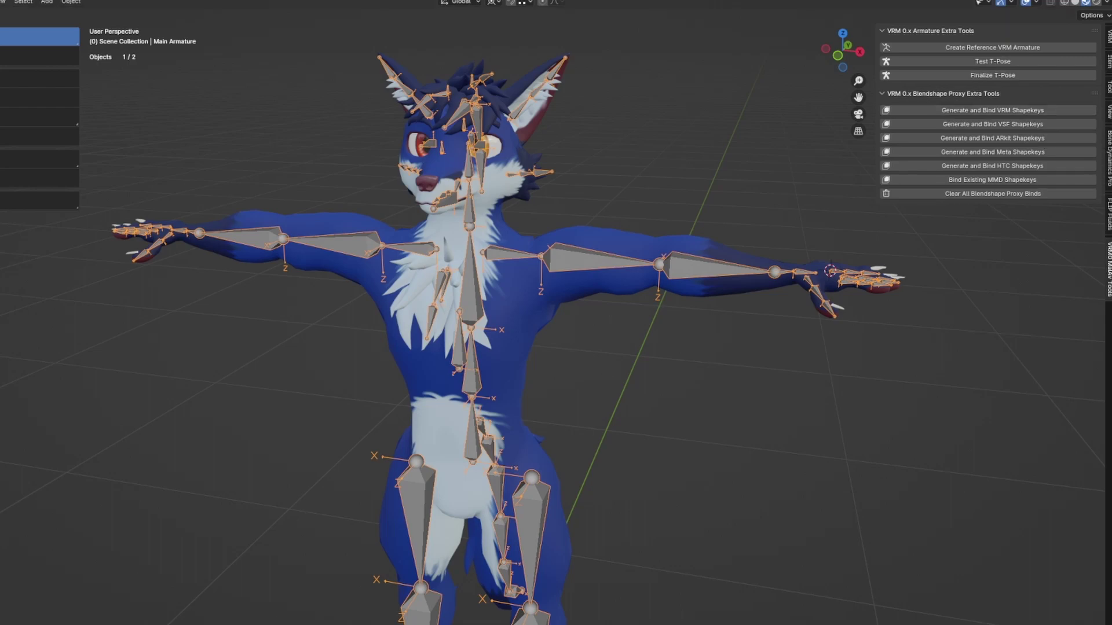
Expand the VRM 0.x Blend Shape Proxy list, and generate and bind the VSF shapekeys
left_click(1109, 36)
scroll(1030, 511, "down", 15)
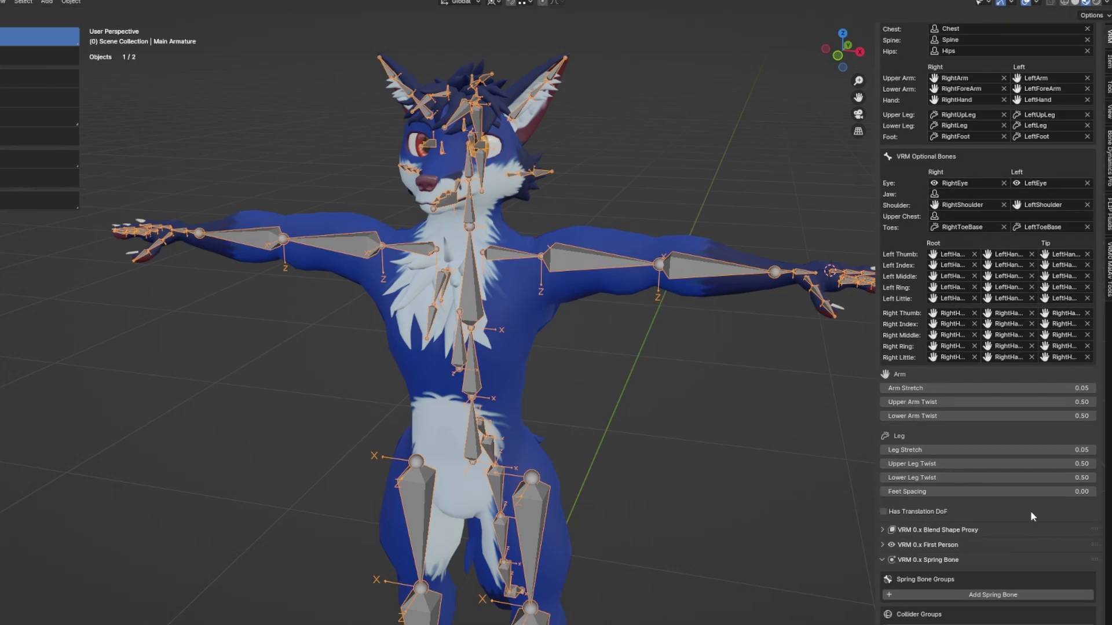
left_click(962, 531)
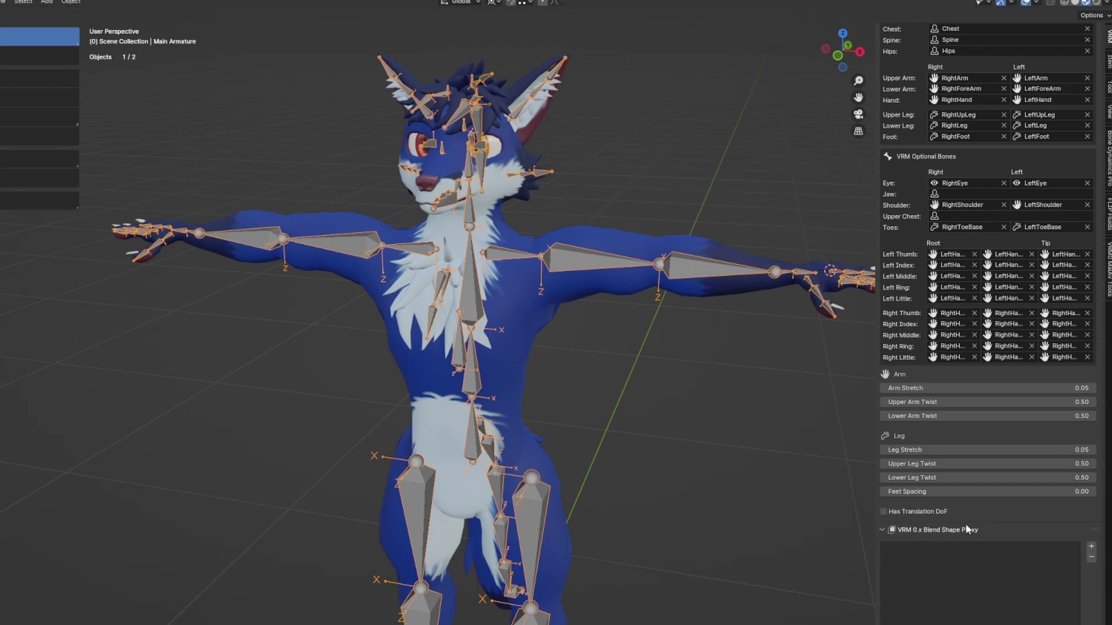
scroll(984, 538, "down", 3)
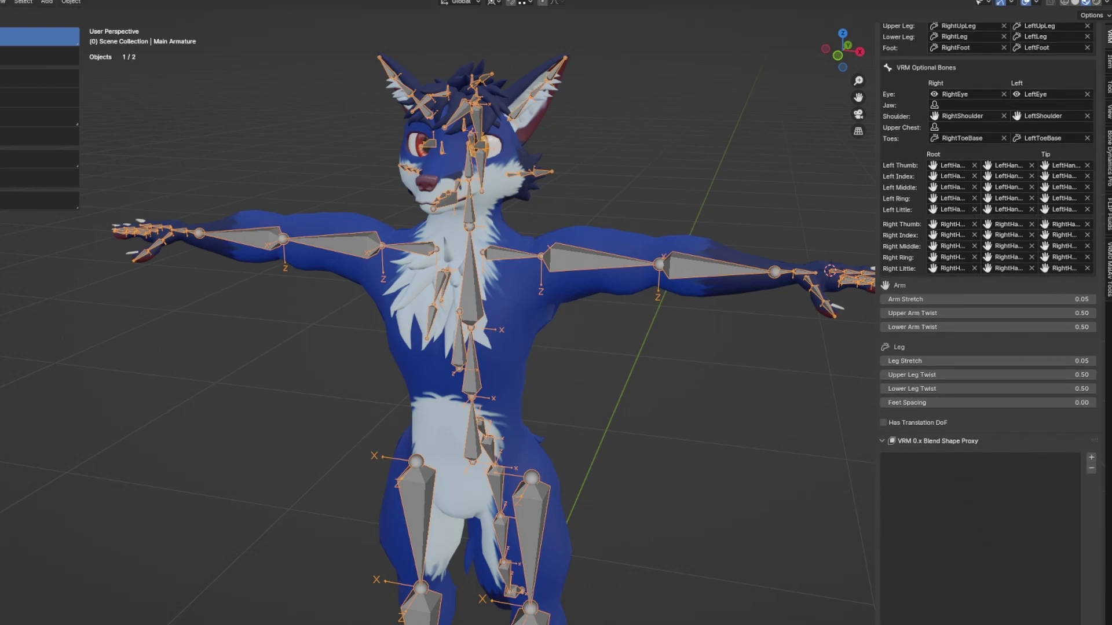
left_click(1109, 269)
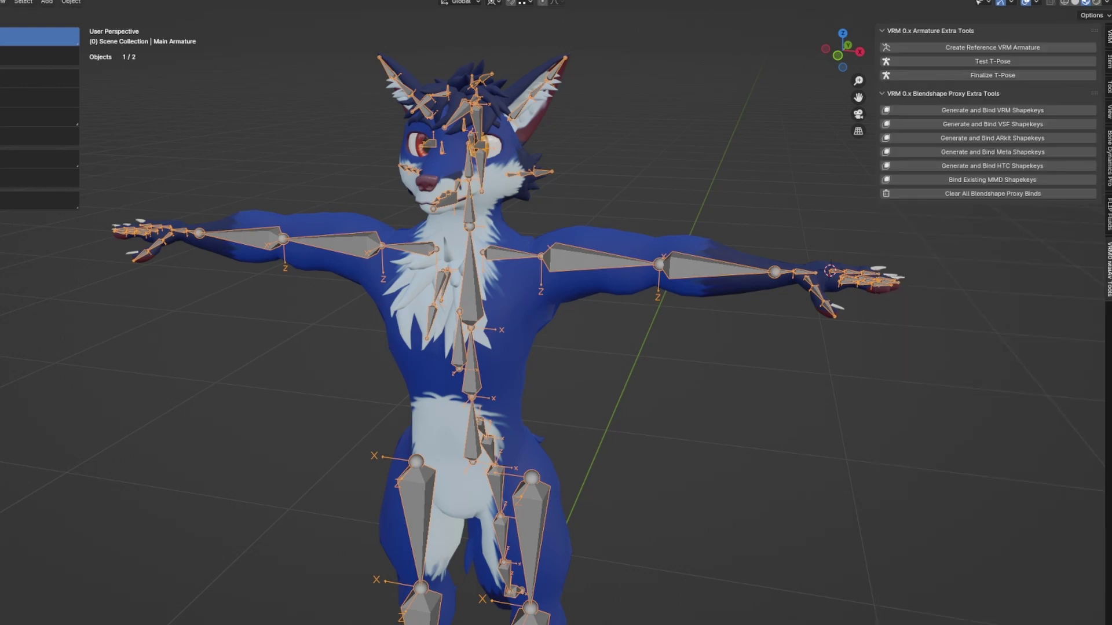
left_click(1033, 126)
Examine the generated blend shape proxies and their mesh binds, checking entries such as DD and LookDown
left_click(1109, 38)
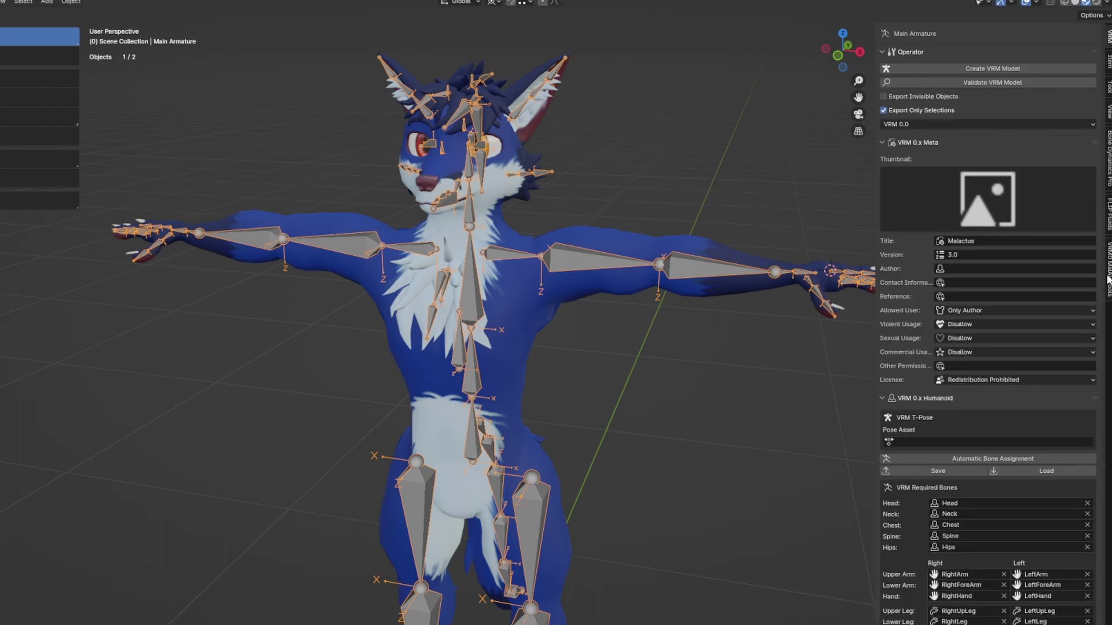
scroll(989, 348, "down", 15)
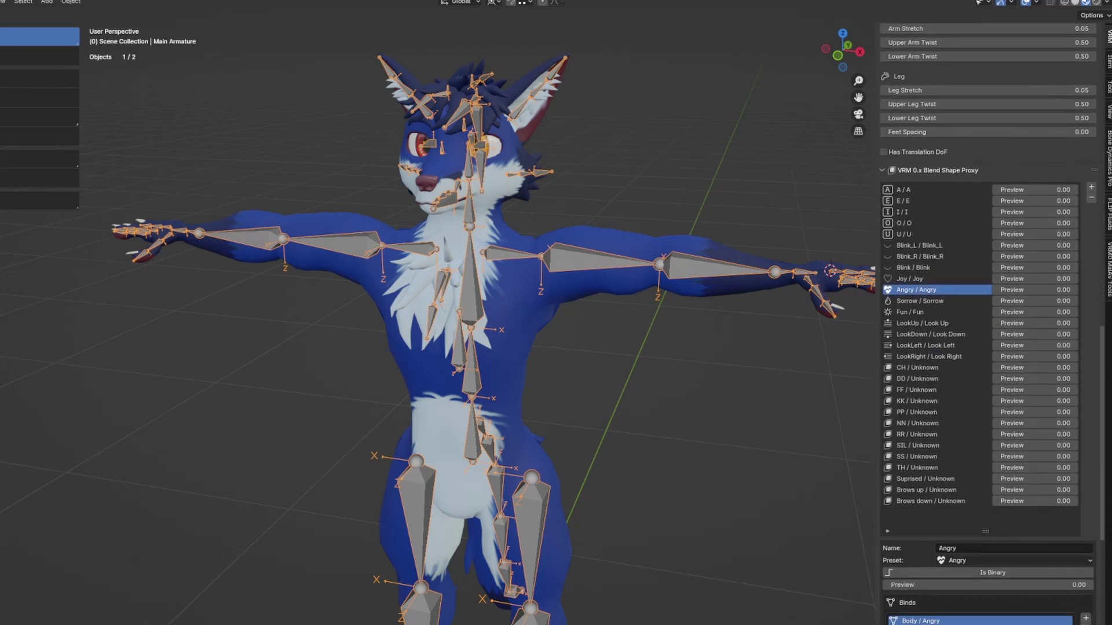
scroll(944, 357, "down", 1)
left_click(933, 181)
left_click(939, 292)
left_click(947, 347)
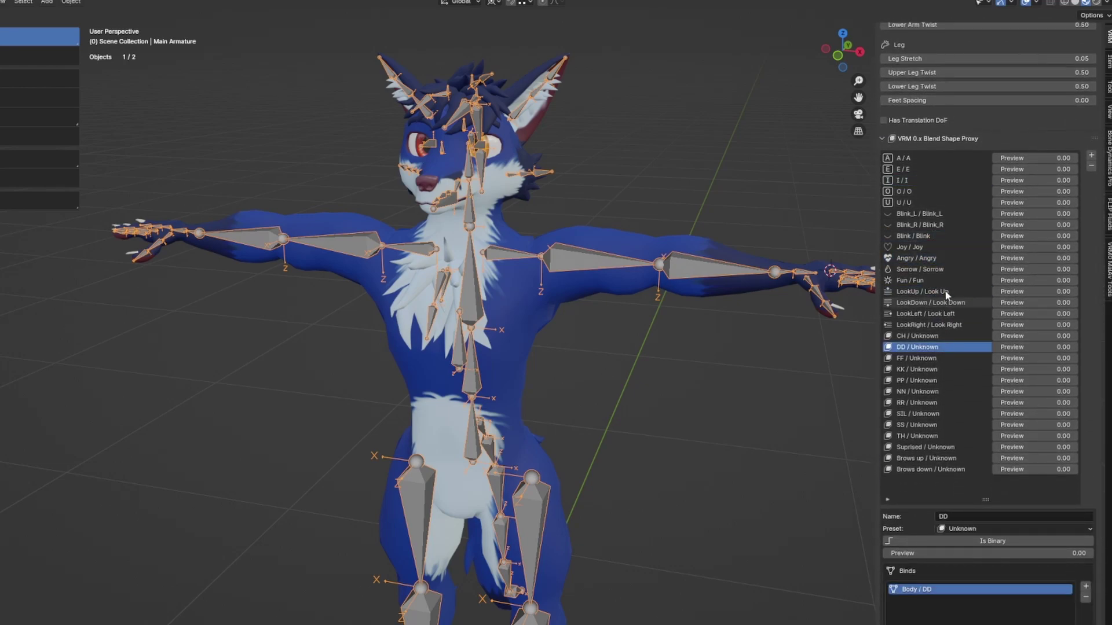
left_click(943, 269)
left_click(939, 303)
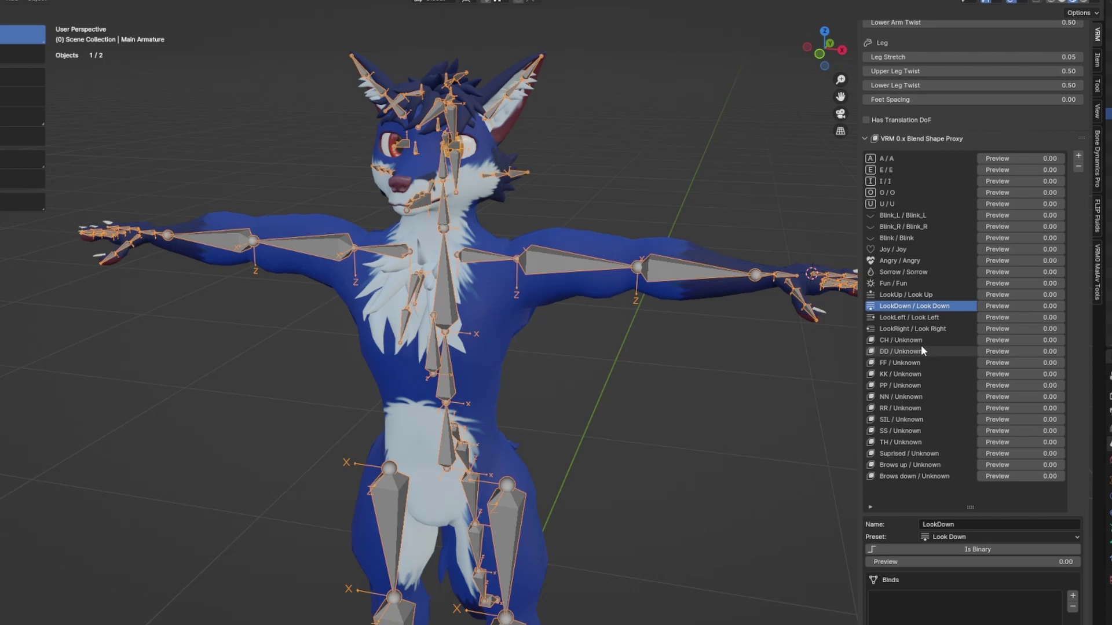
scroll(921, 347, "down", 15, "ctrl")
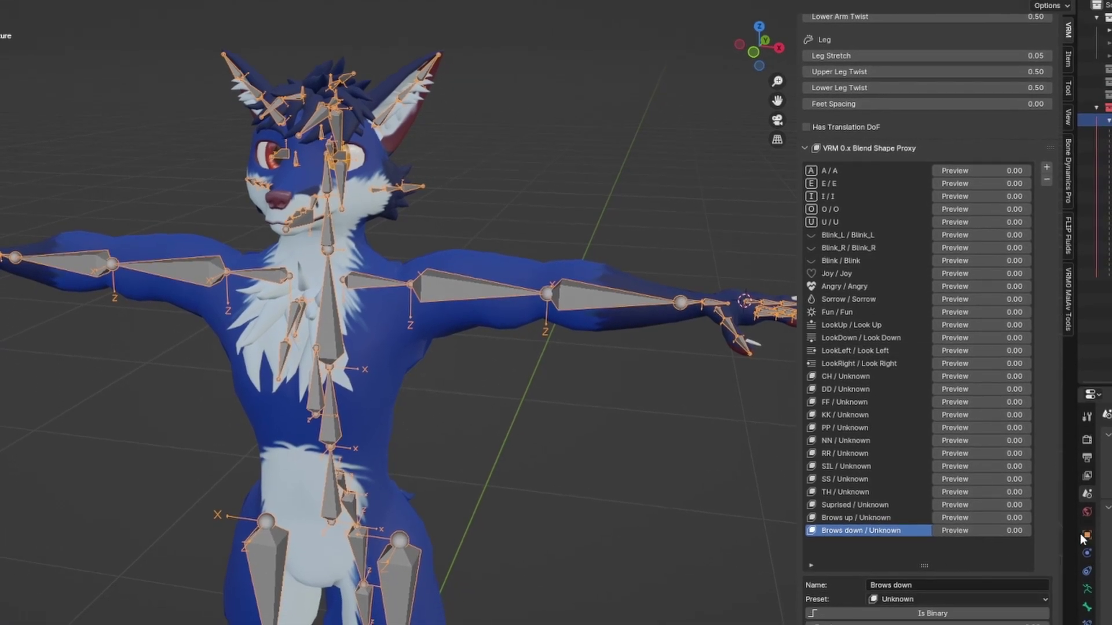
scroll(1061, 507, "up", 15)
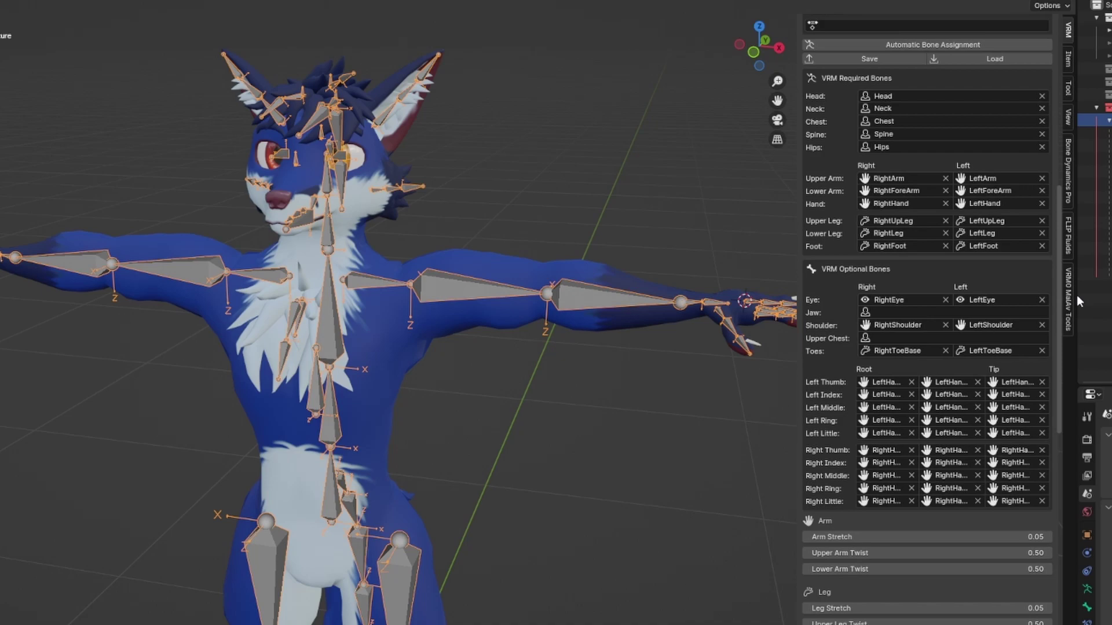
scroll(1076, 294, "up", 18)
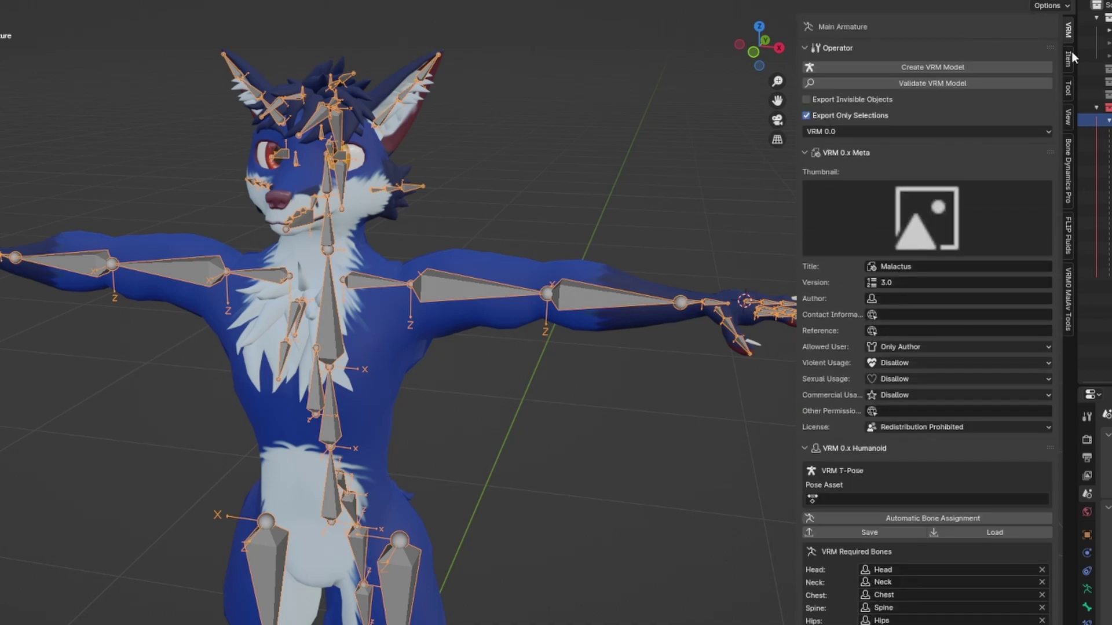
Switch the Main Armature to Pose Mode and bring the head and chest bones into view
left_click(1069, 270)
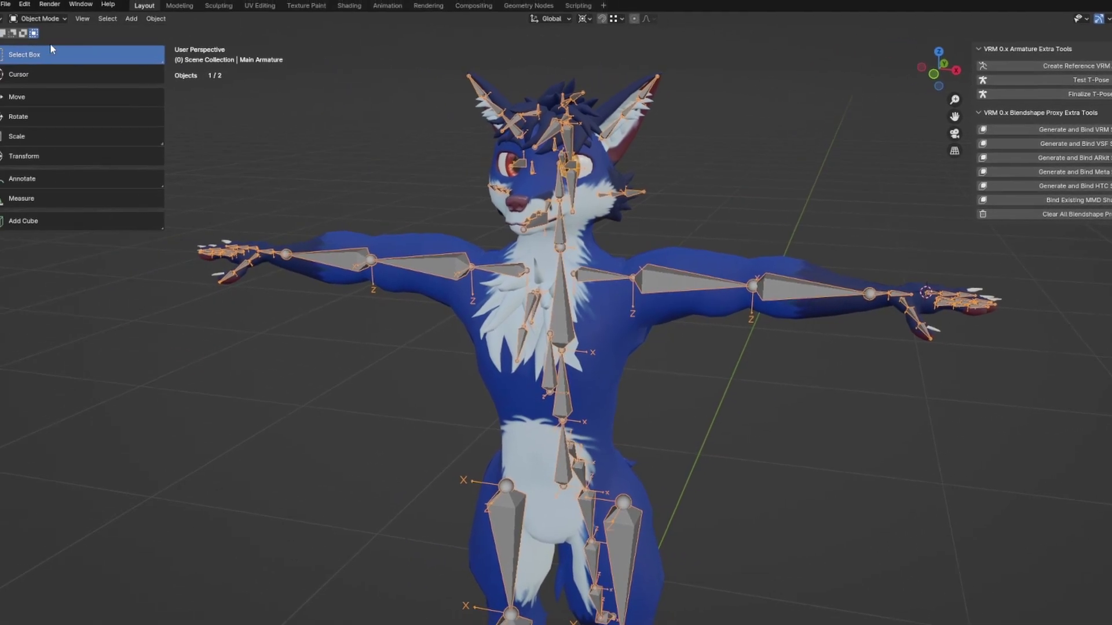
left_click(49, 18)
left_click(49, 51)
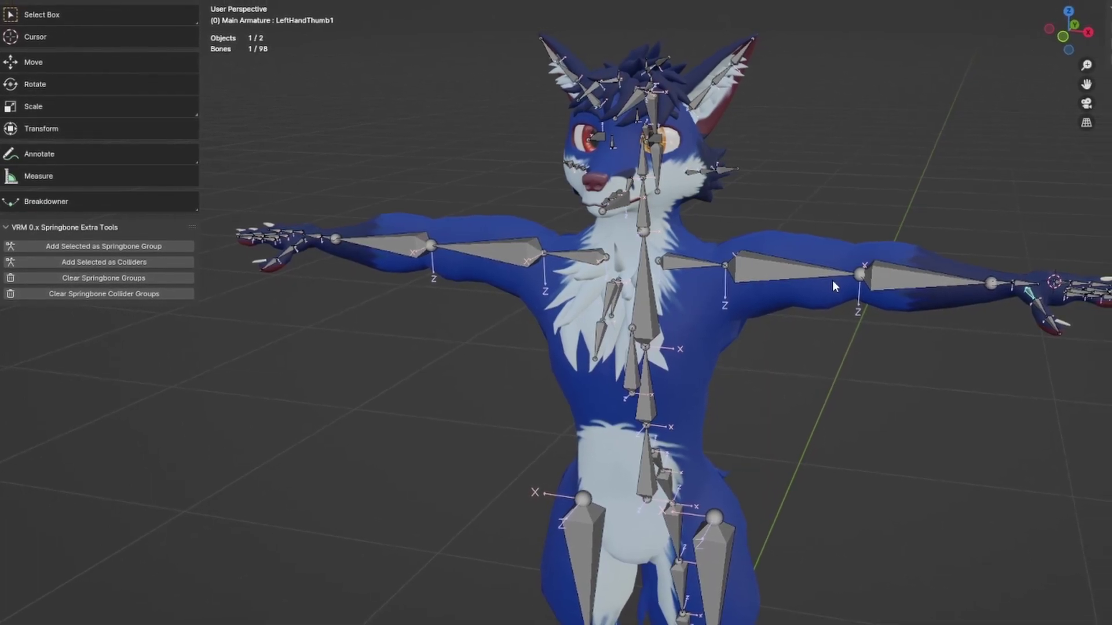
middle_click_drag(758, 319, 763, 365)
scroll(791, 360, "down", 1)
scroll(791, 360, "up", 2)
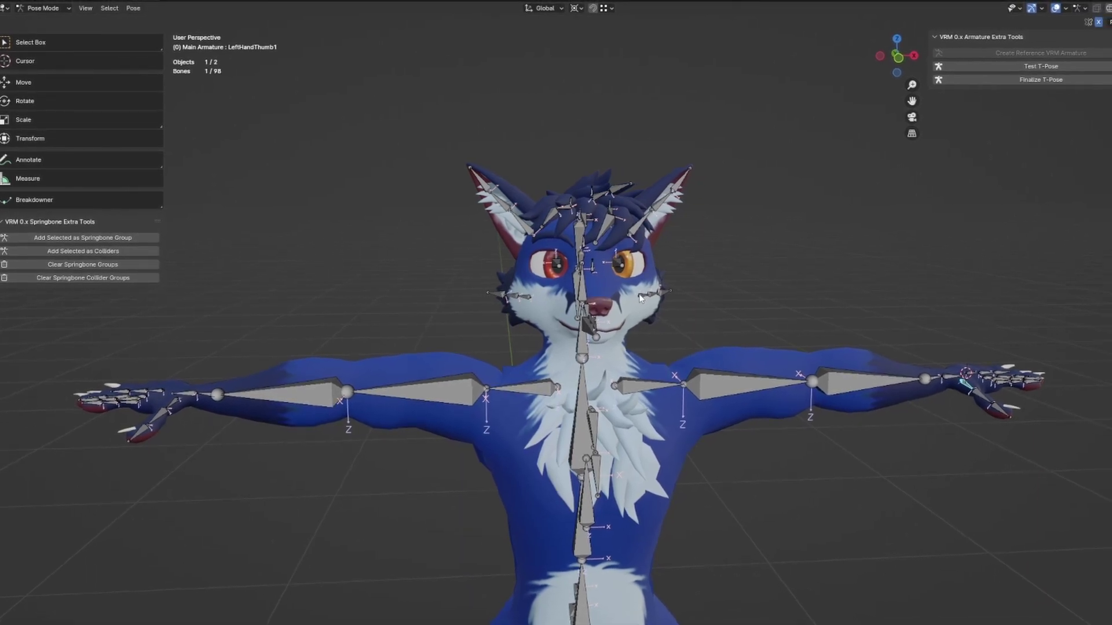
Add the root bones of the cheek fluff, chest fluff and hair chains, including BackHairRoot, to the bone selection
middle_click_drag(553, 296, 598, 305)
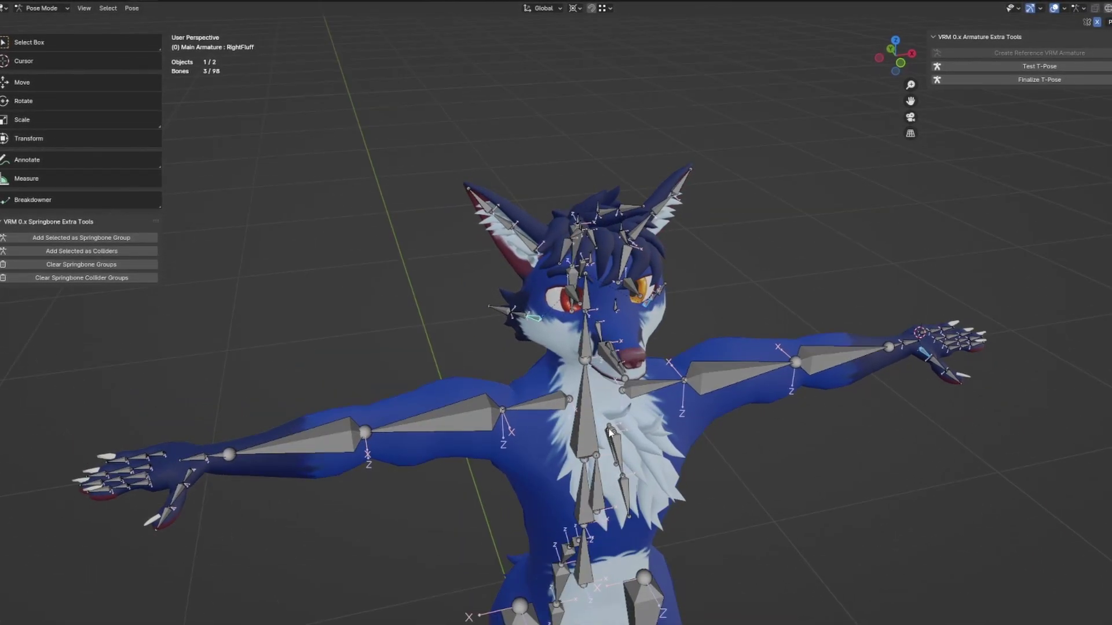
scroll(619, 434, "up", 4)
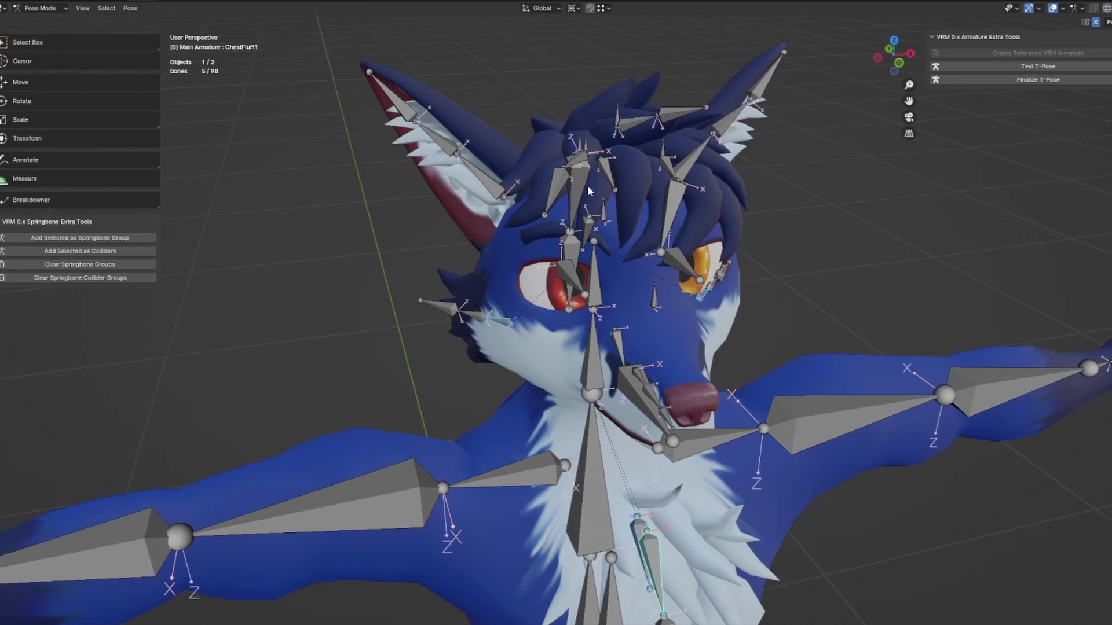
middle_click_drag(588, 191, 548, 169)
left_click(547, 170, "shift")
left_click(593, 137, "shift")
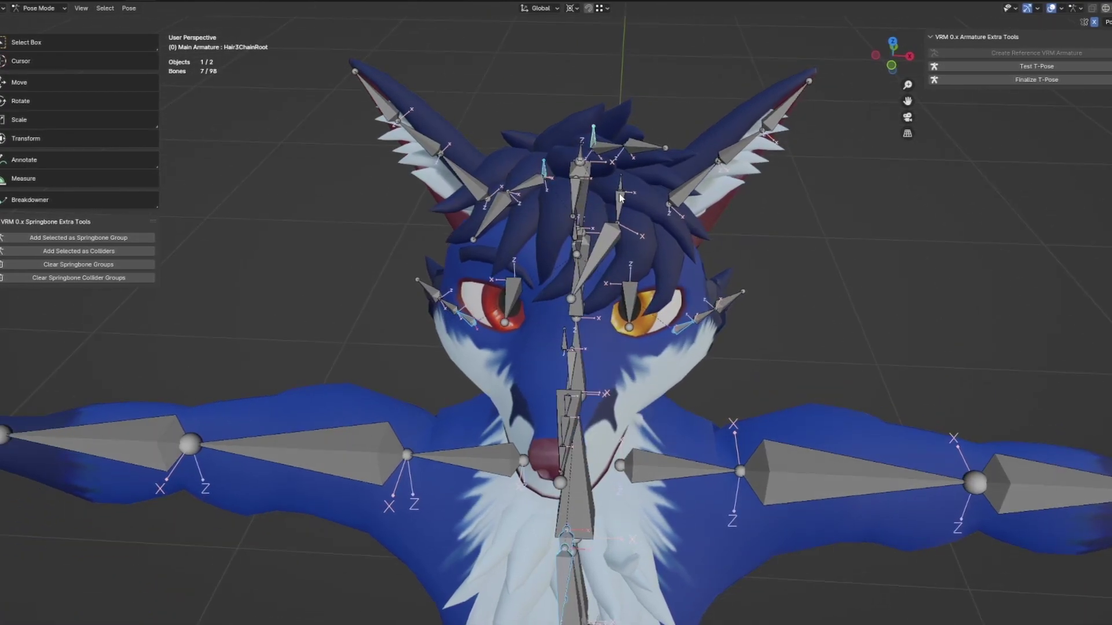
left_click(620, 193, "shift")
middle_click_drag(621, 193, 664, 230)
left_click(576, 145, "shift")
scroll(675, 231, "down", 4)
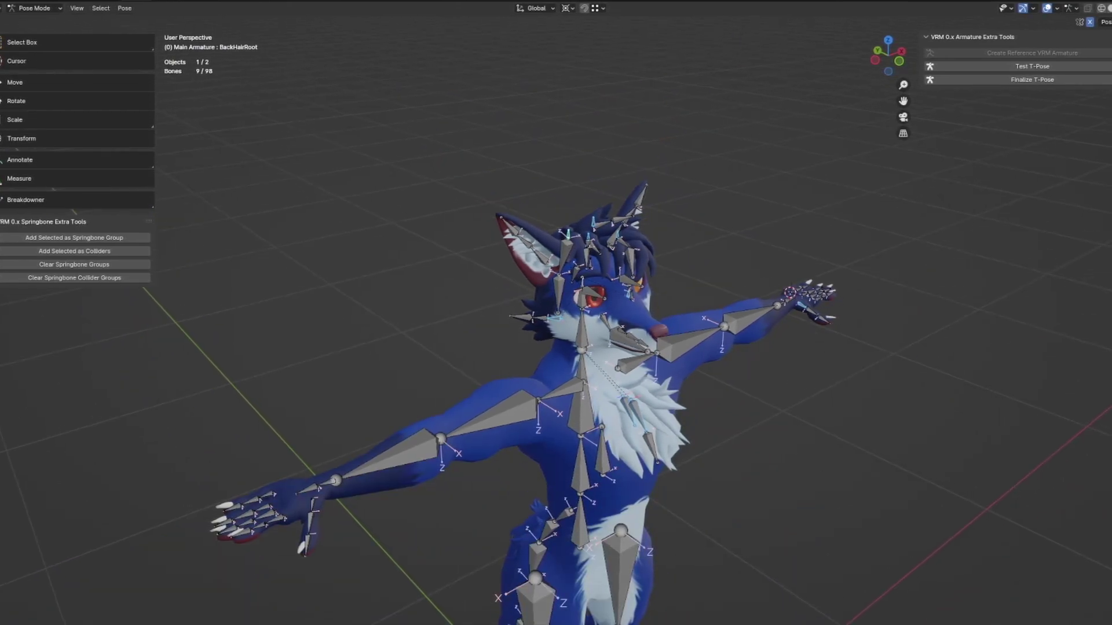
Show the armature's VRM 0.x Spring Bone settings and add the selected root bones as a springbone group
left_click(1110, 64)
scroll(988, 495, "down", 8)
scroll(976, 468, "down", 15)
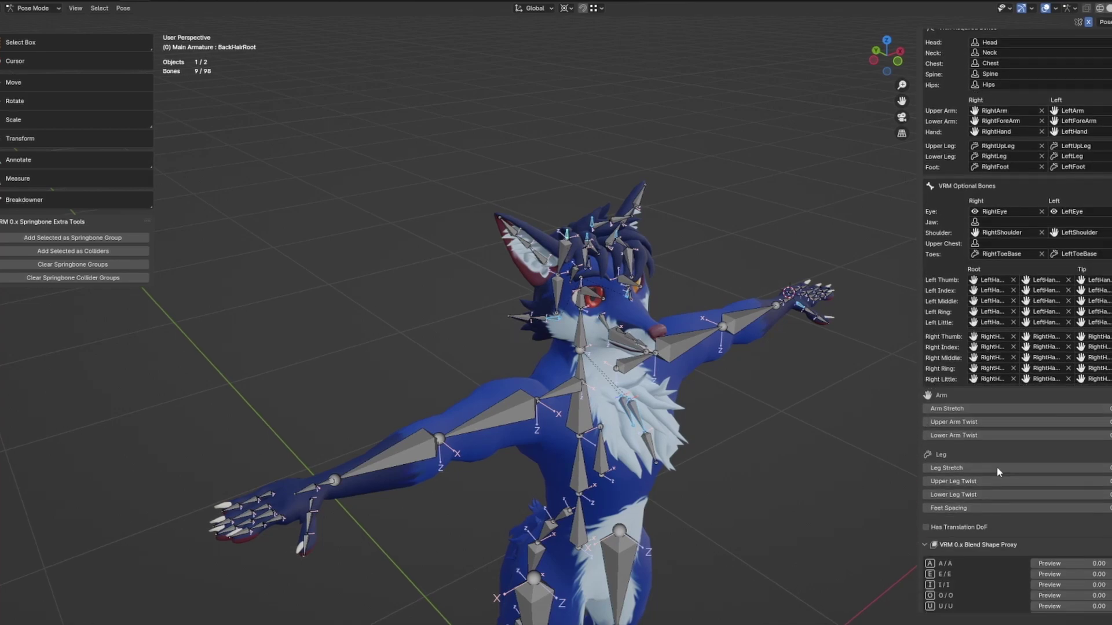
scroll(1027, 438, "down", 4)
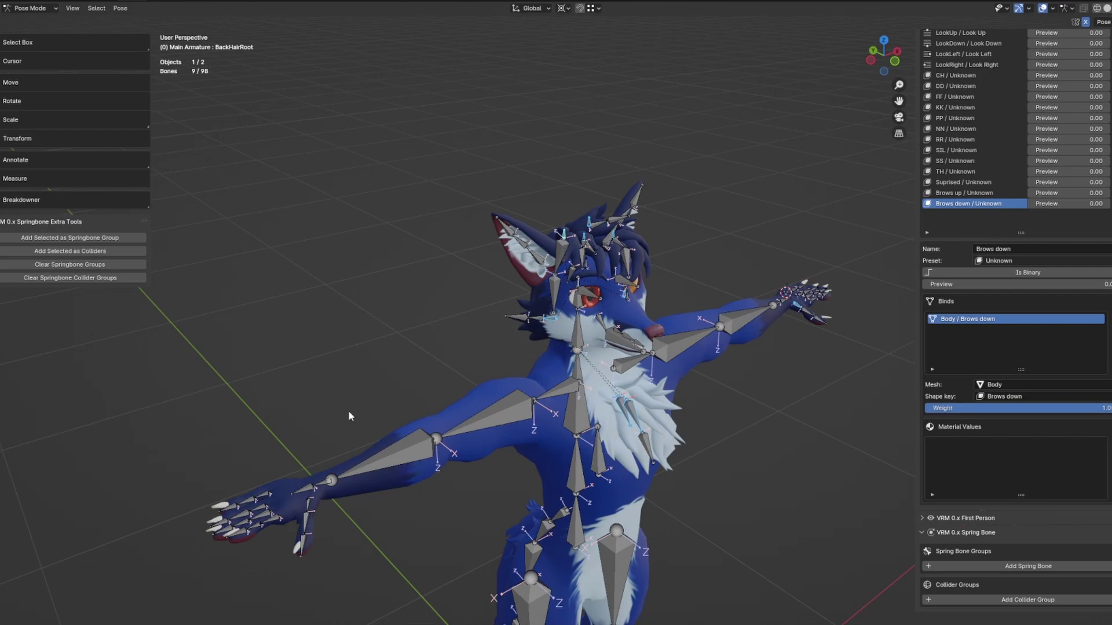
left_click(87, 239)
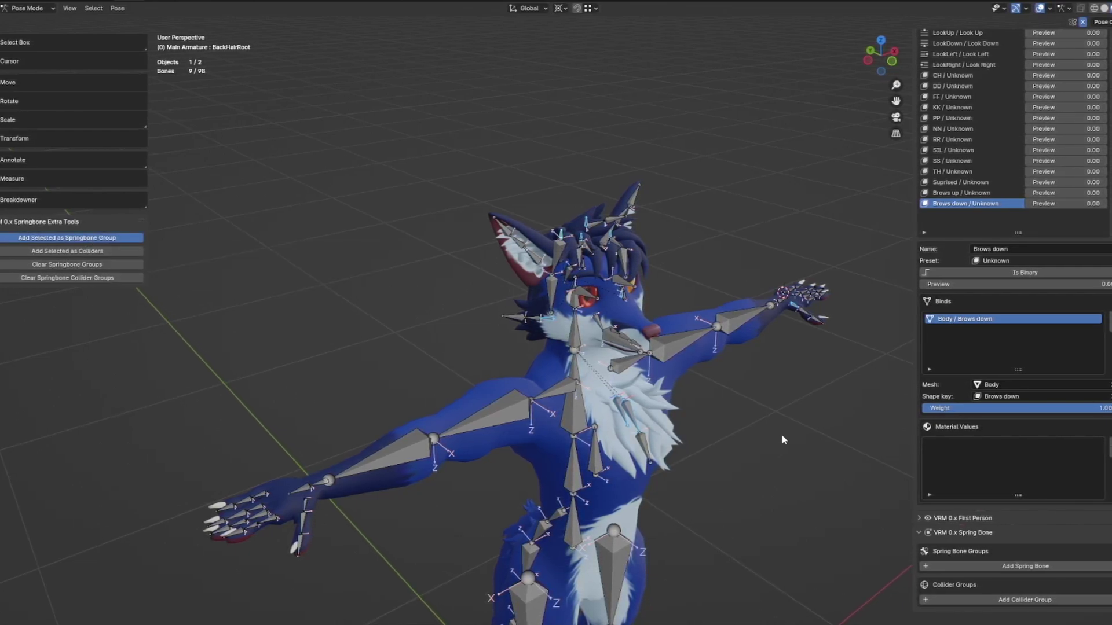
scroll(985, 495, "down", 1)
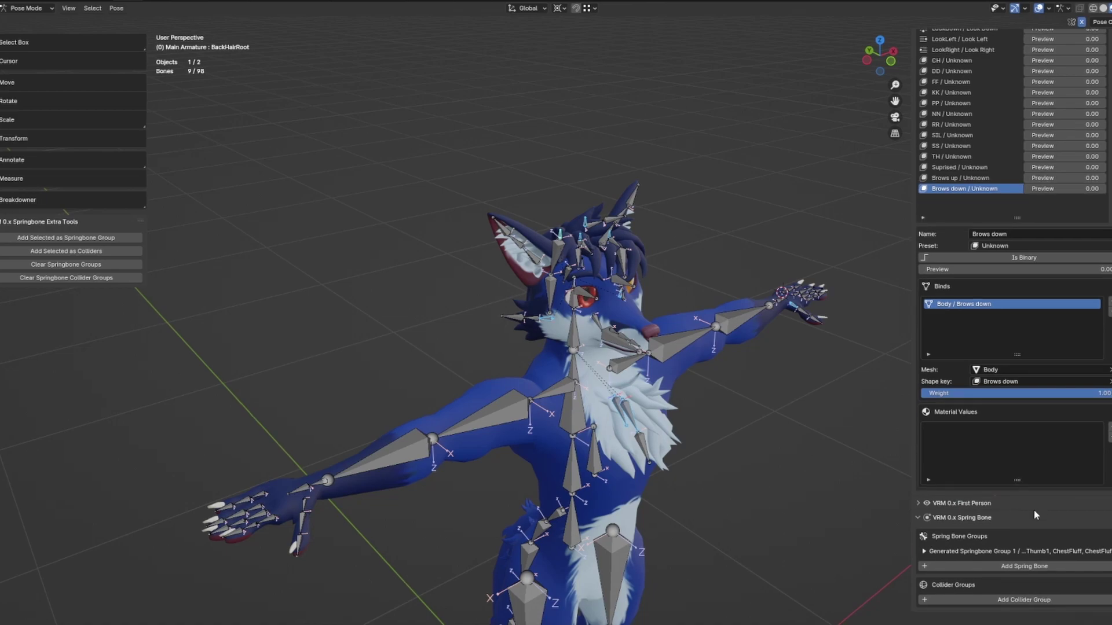
Expand the new springbone group to examine its stiffness, drag force, gravity and hit radius settings
left_click(987, 549)
scroll(991, 534, "down", 5)
scroll(656, 390, "down", 1)
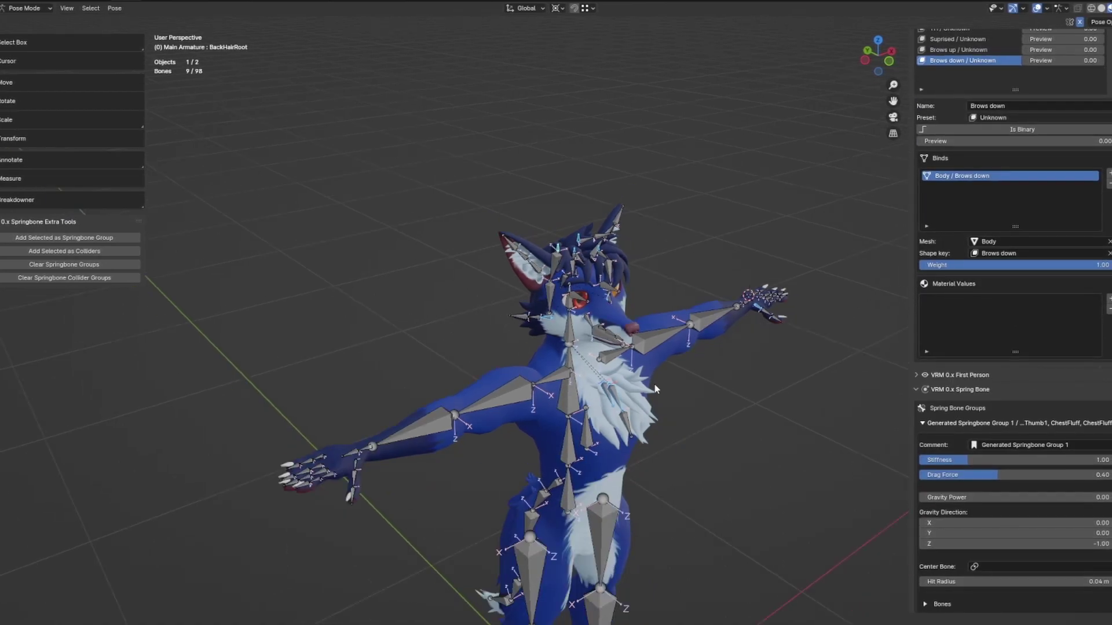
Select the LeftEar1 and RightEar1 bones, add them as a second springbone group, and expand that group's settings
middle_click_drag(614, 379, 595, 363)
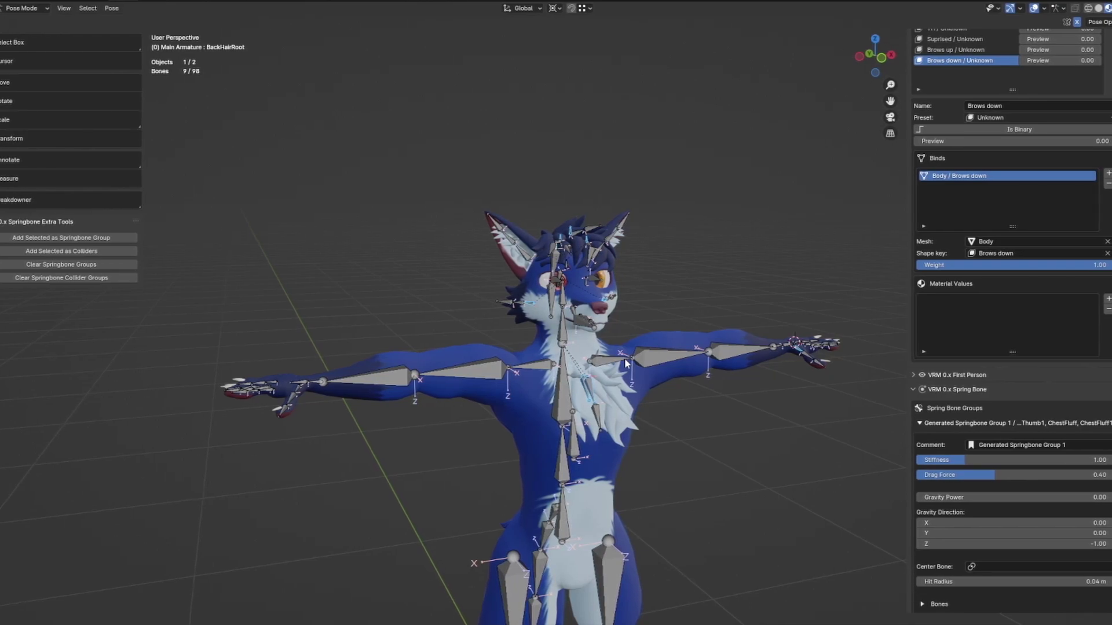
left_click(530, 258)
middle_click_drag(617, 314, 584, 314)
left_click(598, 253, "shift")
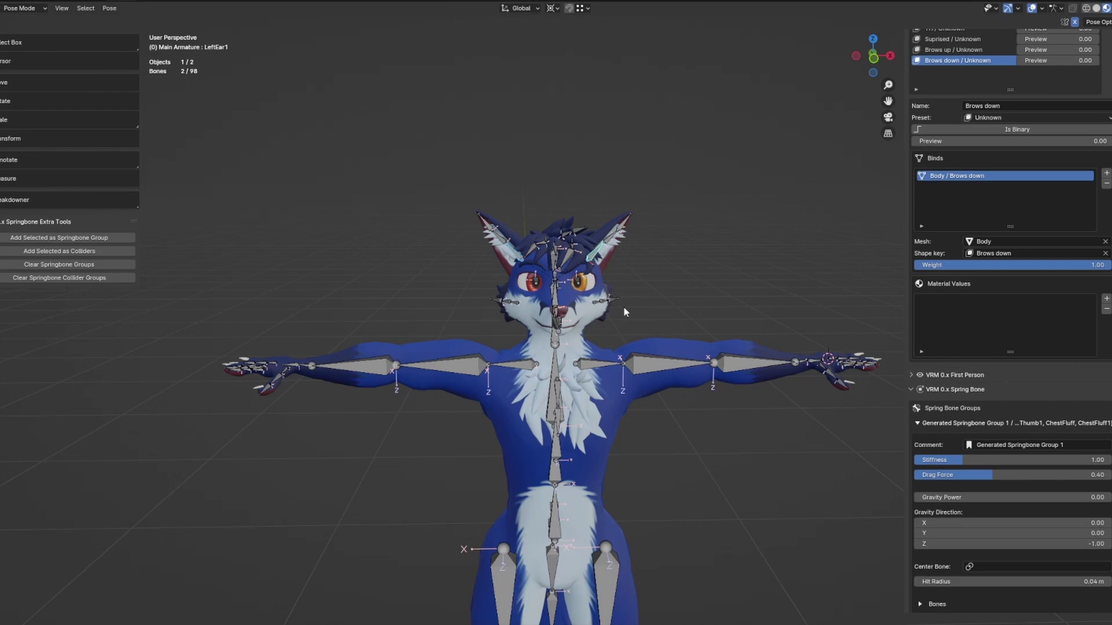
left_click(52, 238)
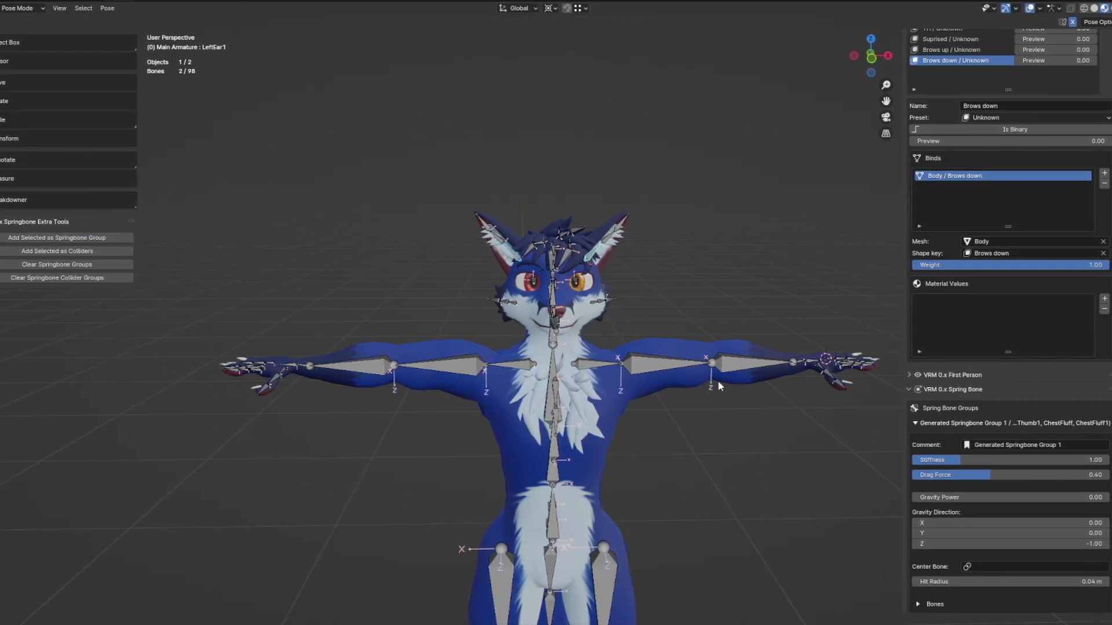
scroll(944, 451, "down", 4)
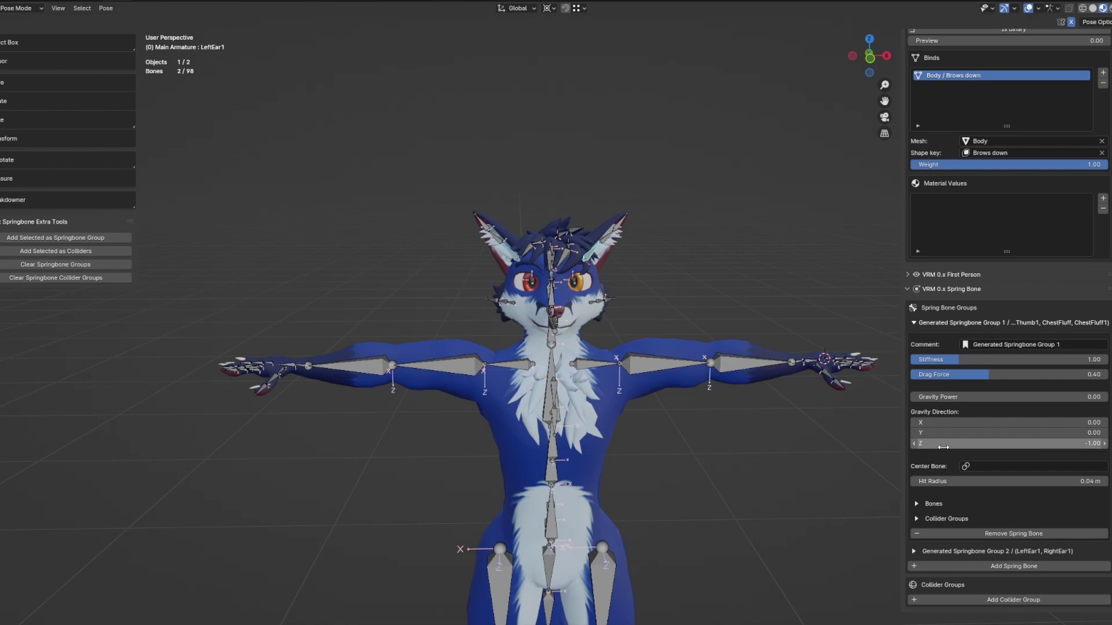
left_click(913, 551)
scroll(951, 521, "down", 4)
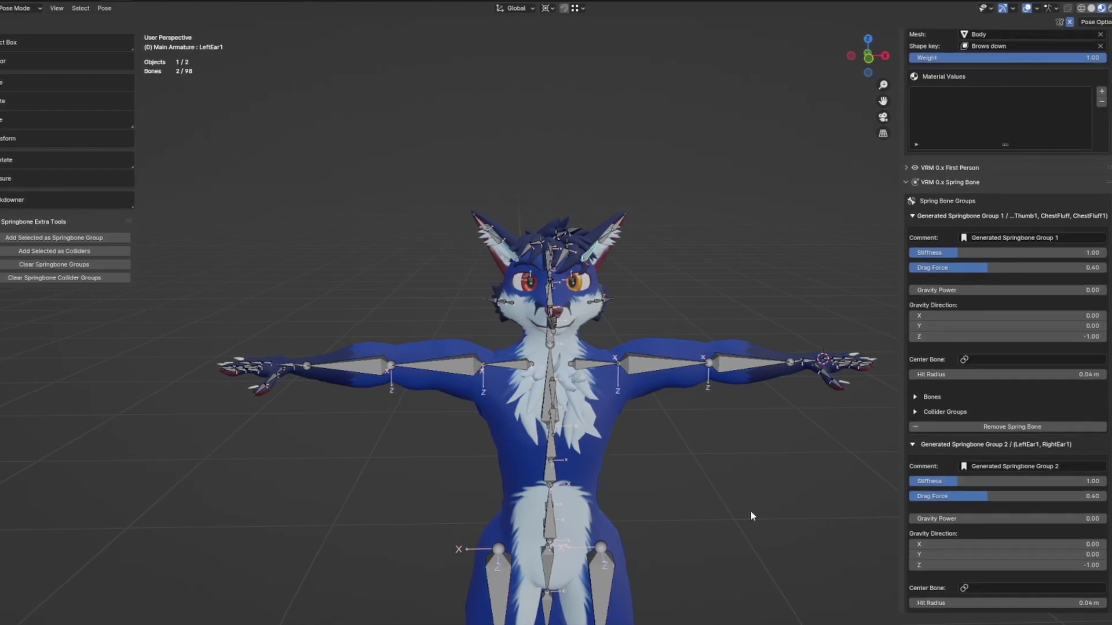
Select the Tail root bone and add it as a separate springbone group
middle_click_drag(526, 499, 583, 501)
left_click(542, 508)
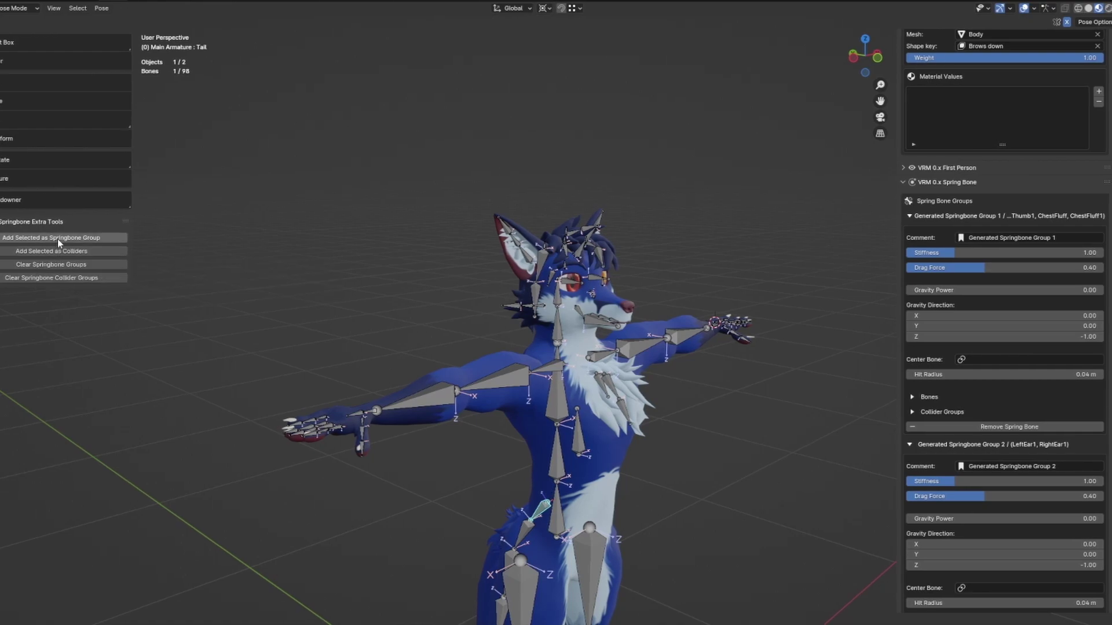
scroll(1014, 443, "down", 5)
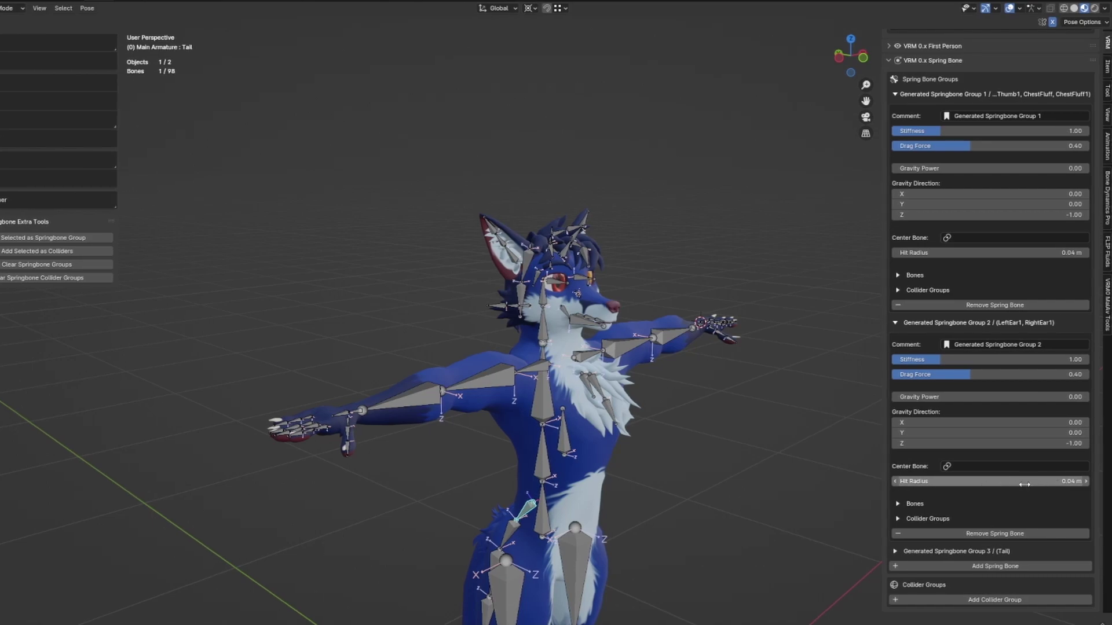
Select the hand bones and index fingertip bones on both sides and add them as springbone colliders
middle_click_drag(200, 449, 329, 421)
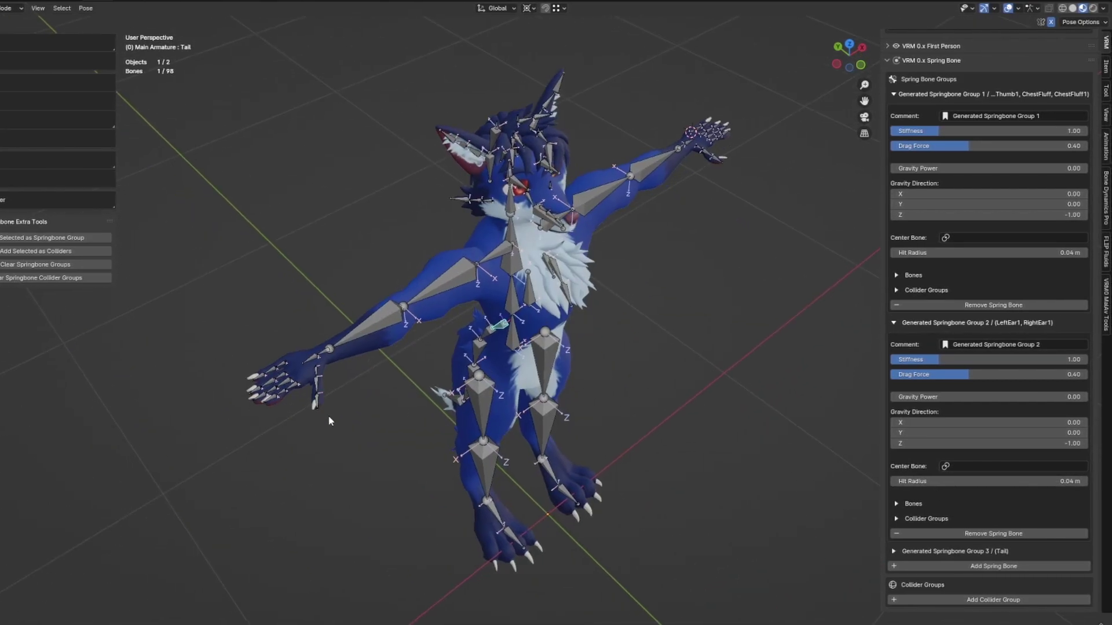
left_click(311, 364)
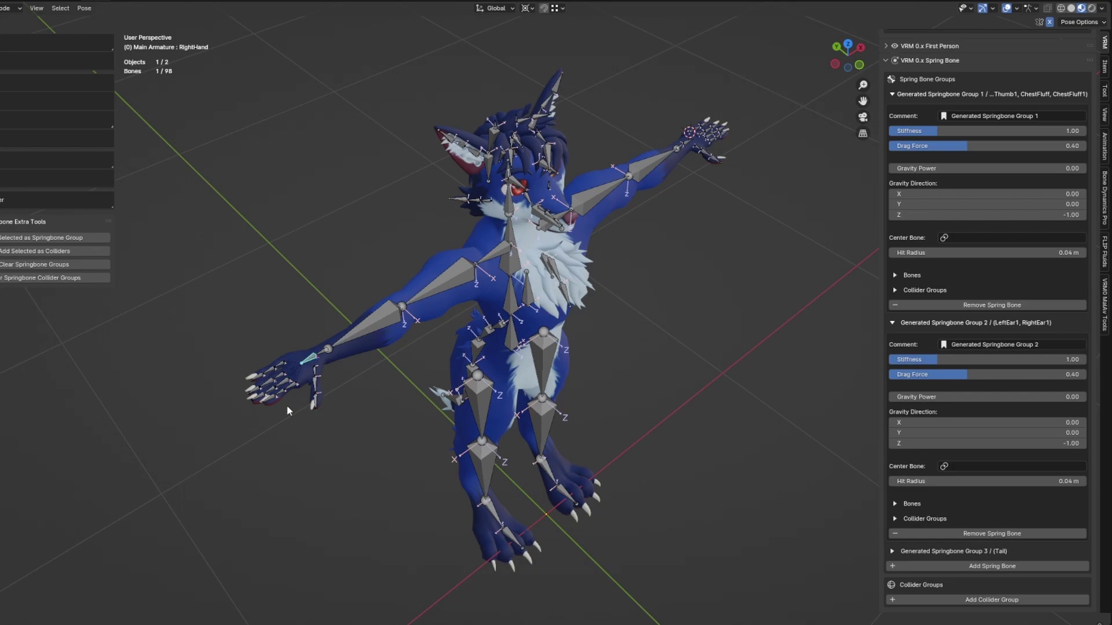
left_click(273, 397, "shift")
middle_click_drag(613, 392, 585, 354)
left_click(553, 348, "shift")
left_click(585, 389, "shift")
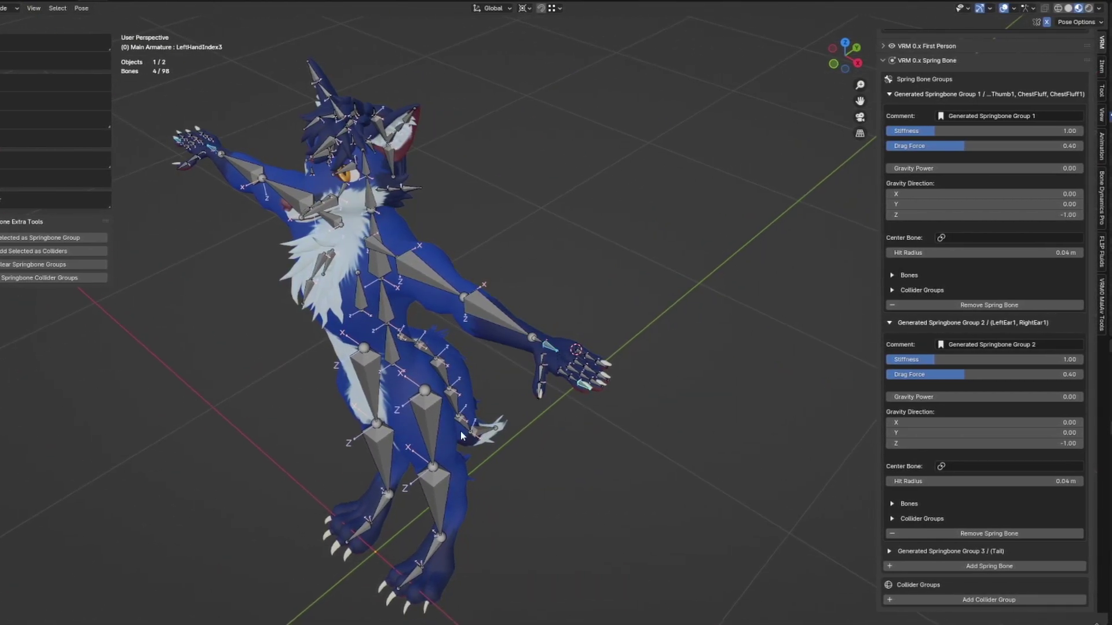
middle_click_drag(461, 432, 258, 309)
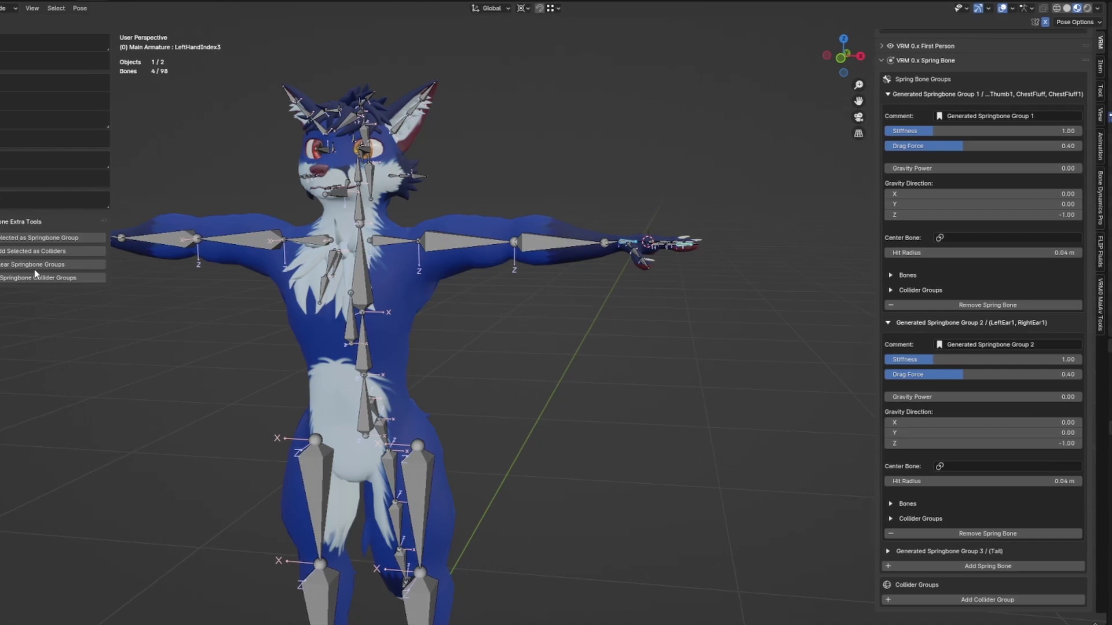
left_click(44, 254)
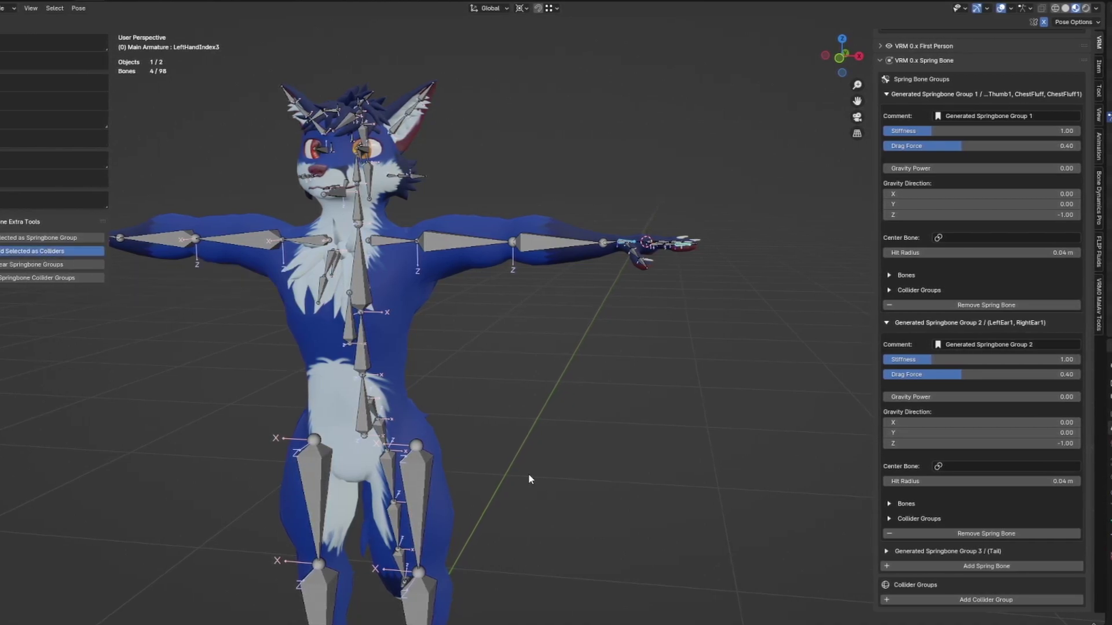
Add the Head bone as a springbone collider and check the collider groups assigned to the first springbone group
middle_click_drag(516, 346, 631, 410)
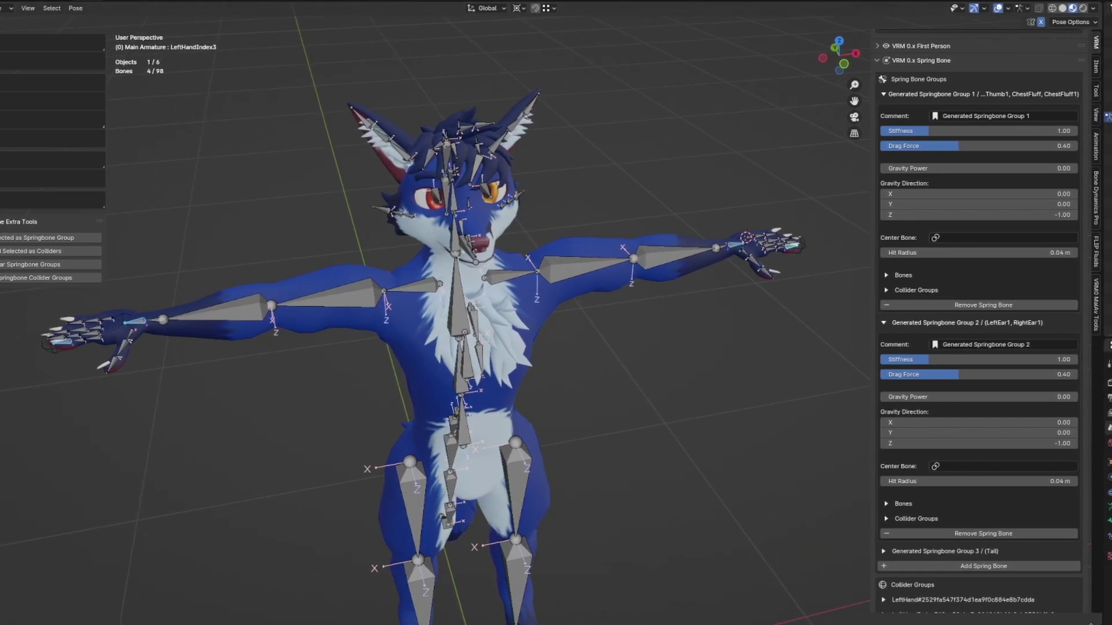
middle_click_drag(710, 366, 727, 355)
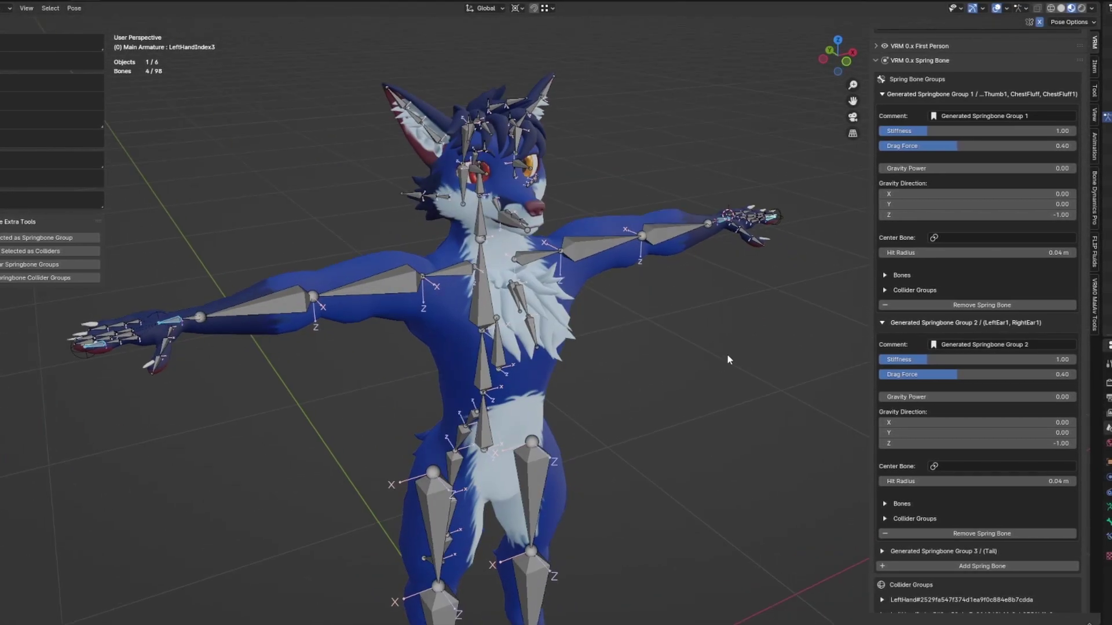
left_click(489, 194)
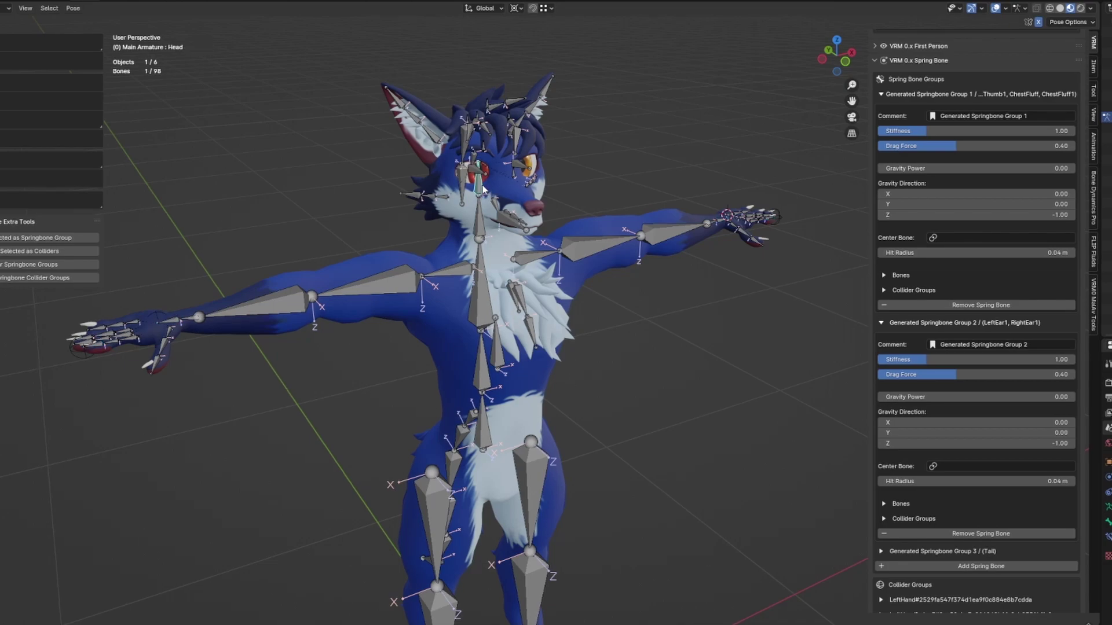
left_click(27, 252)
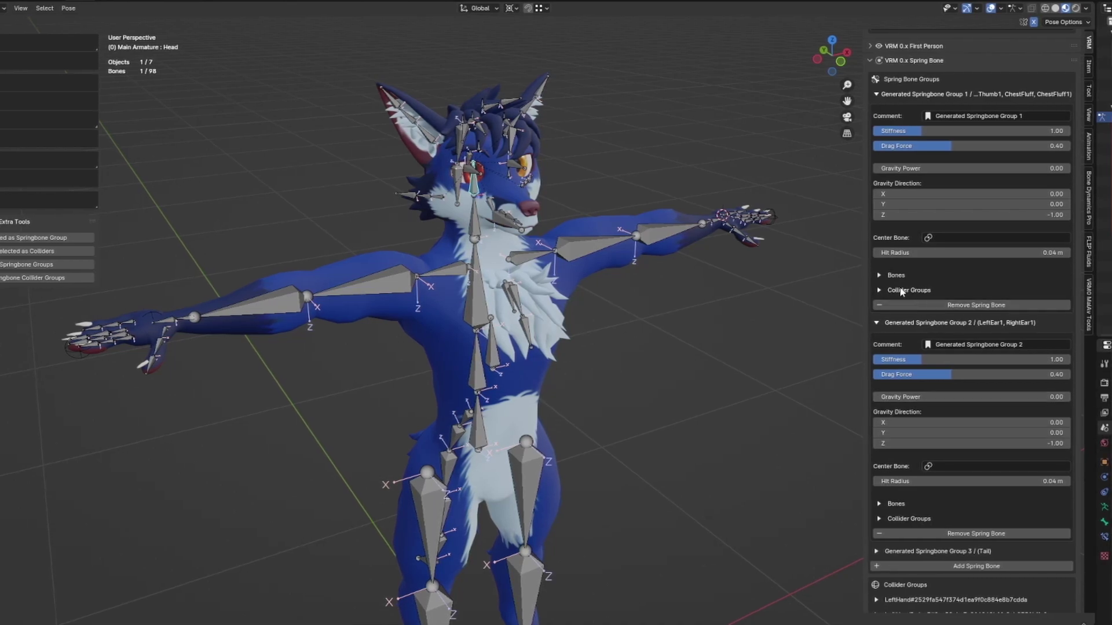
left_click(929, 290)
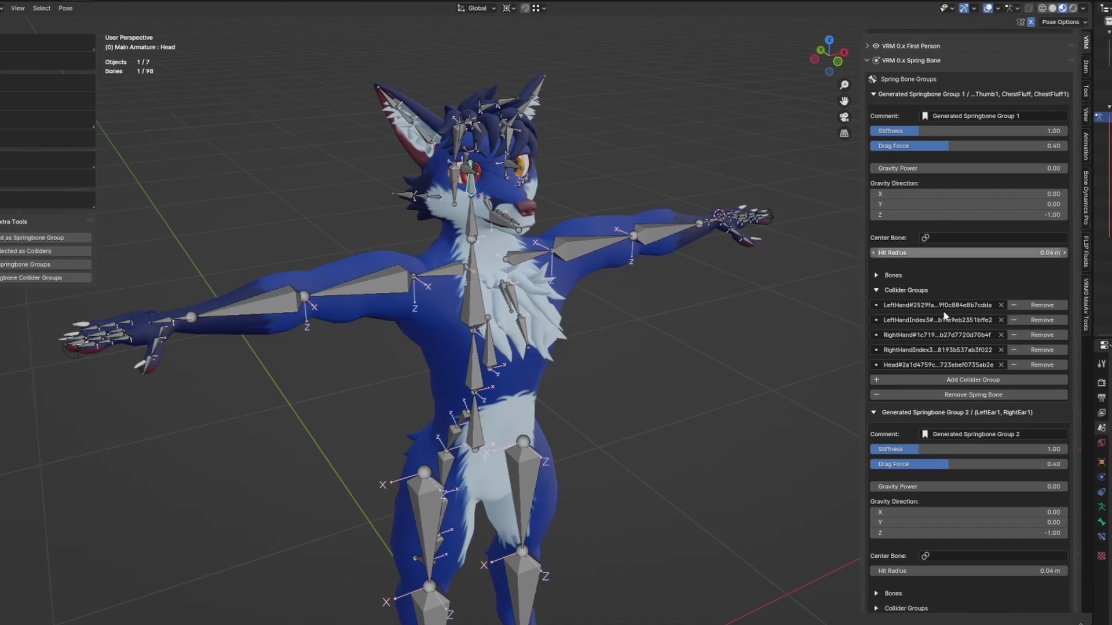
left_click(915, 94)
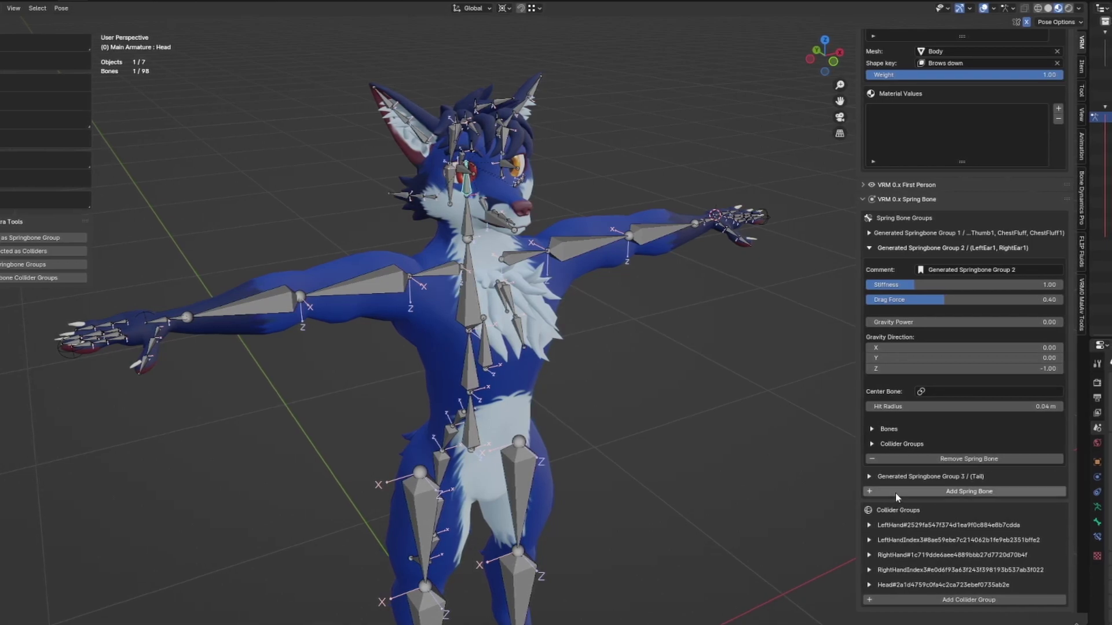
Expand the Head collider group and set its collider radius to 0.1 m
left_click(883, 583)
scroll(944, 545, "down", 5)
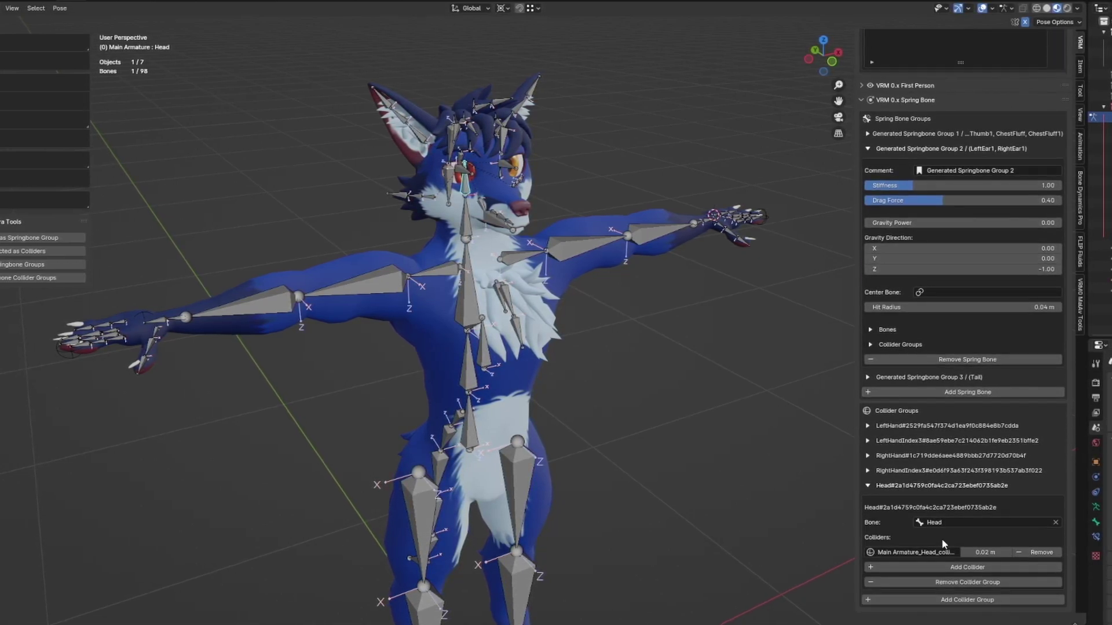
left_click(985, 551)
type("0.1")
key("Return")
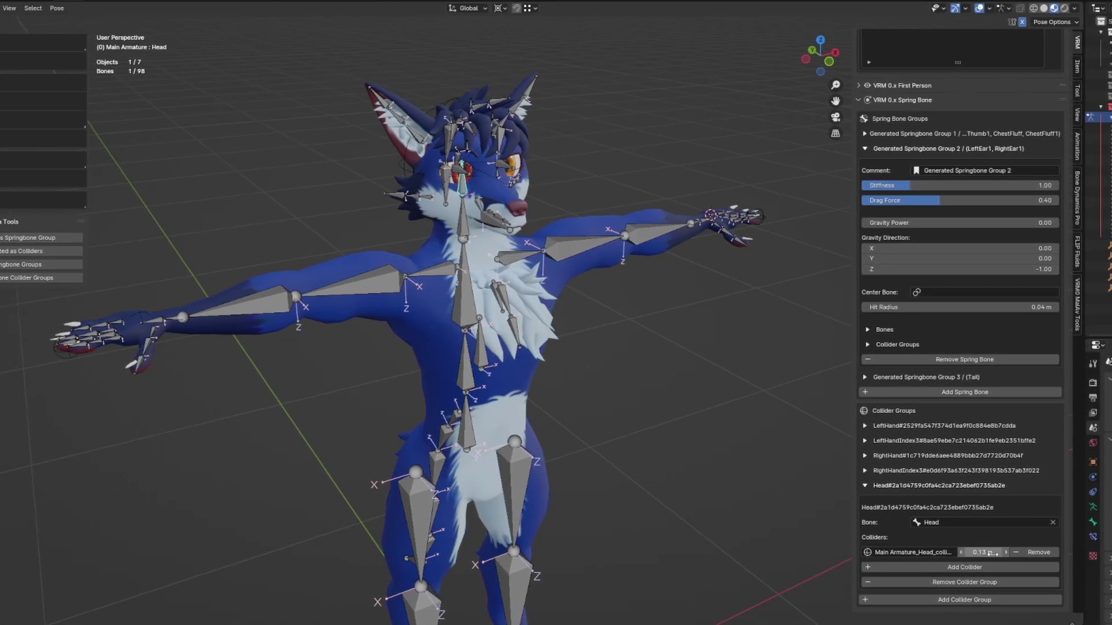
middle_click_drag(647, 457, 724, 445)
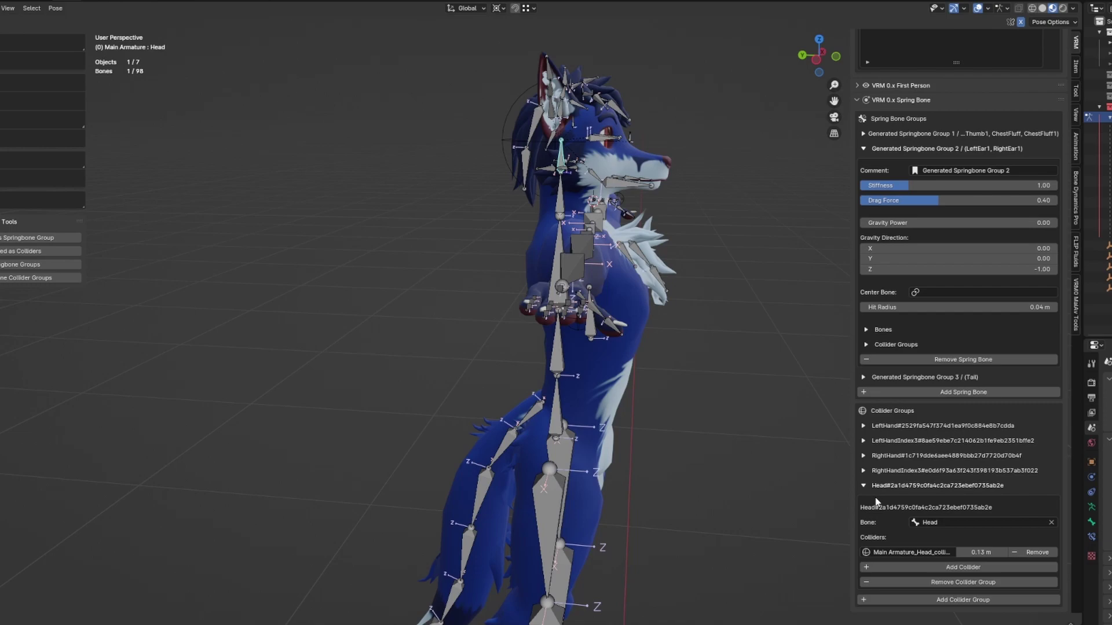
left_click_drag(980, 552, 958, 552)
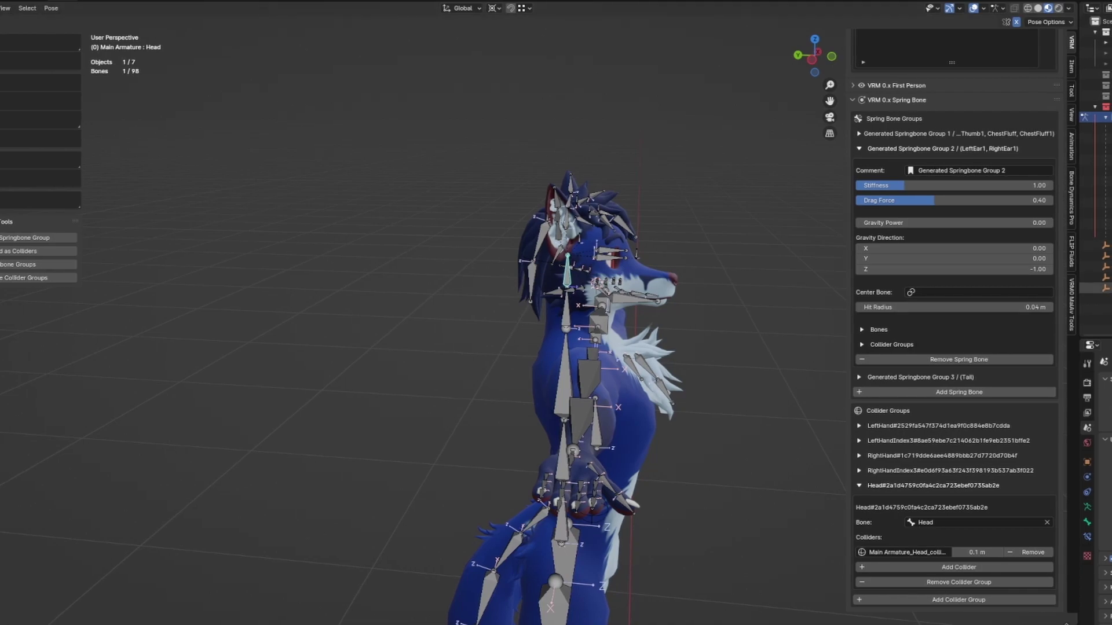
Select the Head collider object and move it along the global Y axis in Object Mode
left_click(1104, 244)
scroll(636, 336, "up", 2)
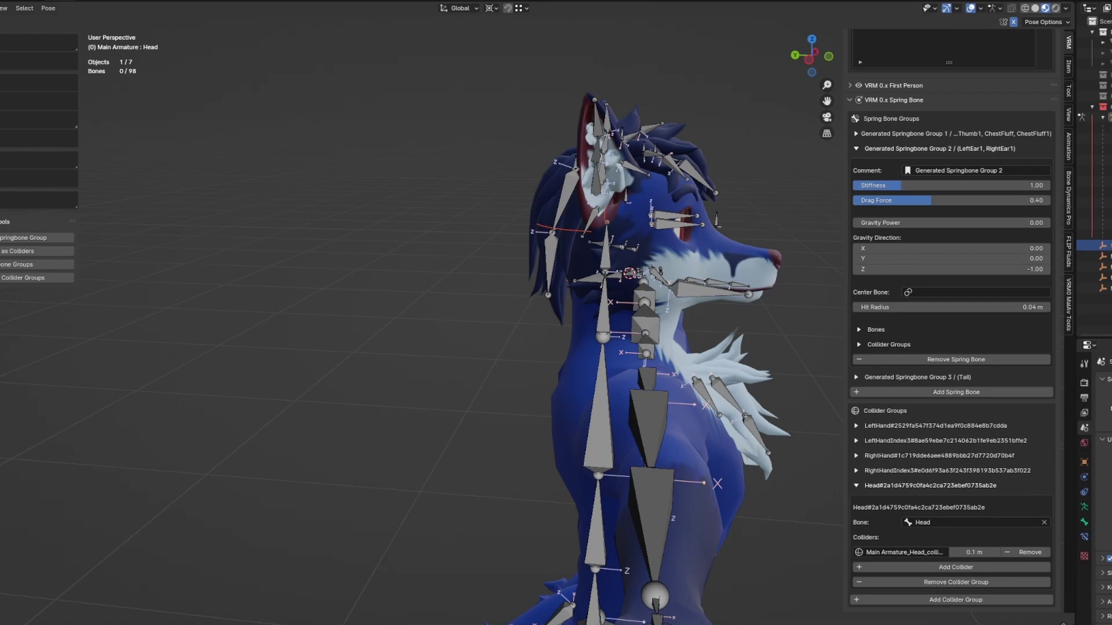
key("ctrl+Tab")
key("g")
key("y")
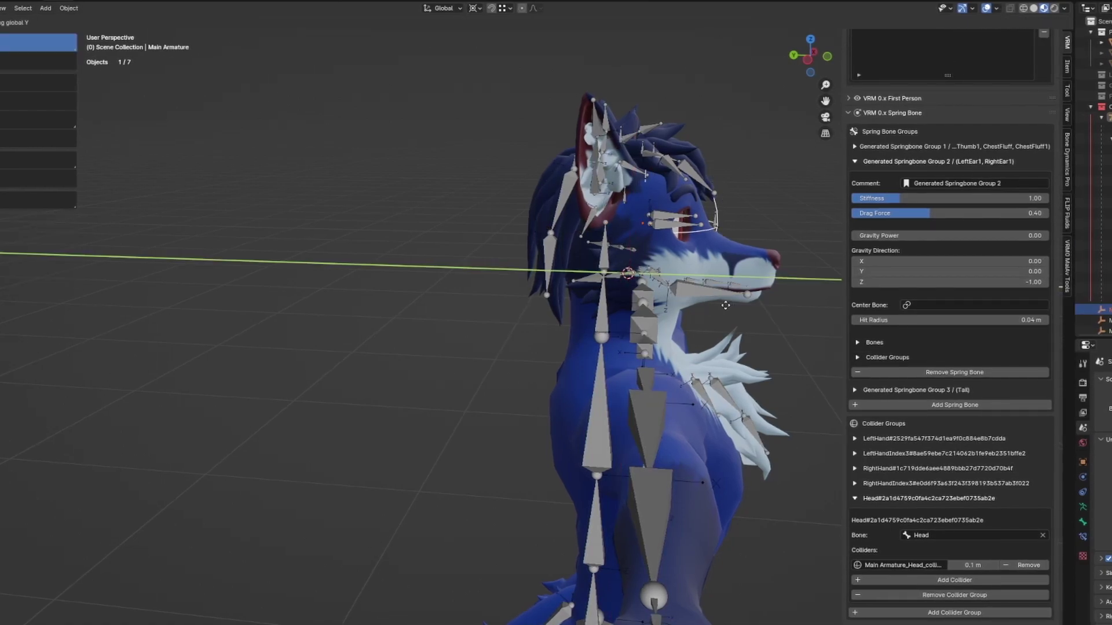
left_click(717, 305)
middle_click_drag(722, 331, 634, 398)
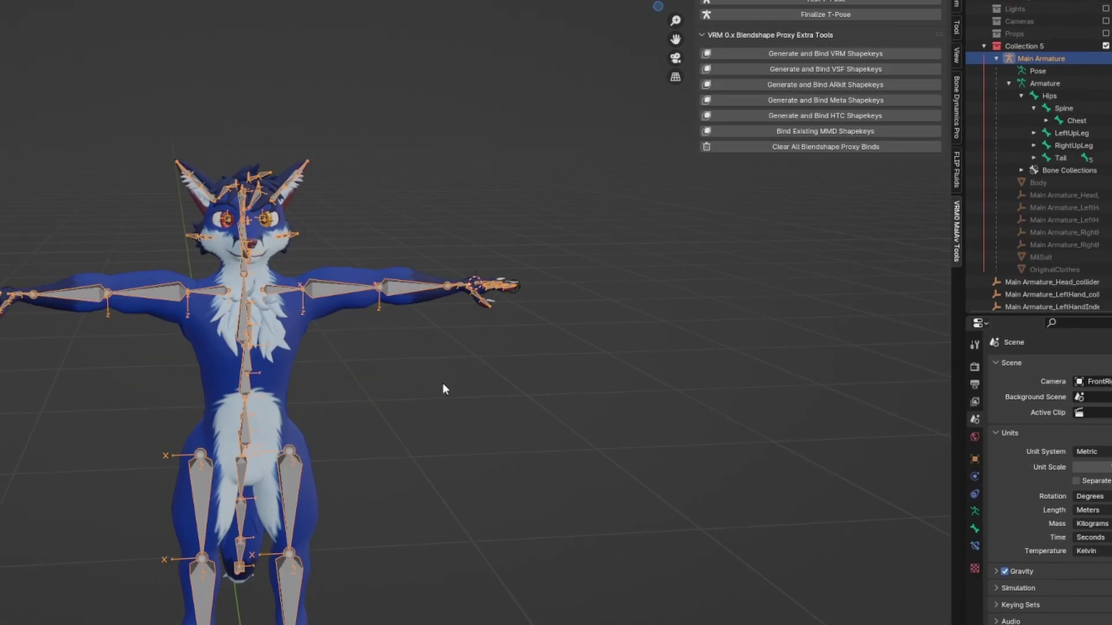
Select the Body mesh and examine its vertex groups and shape keys
left_click(290, 356)
left_click(975, 546)
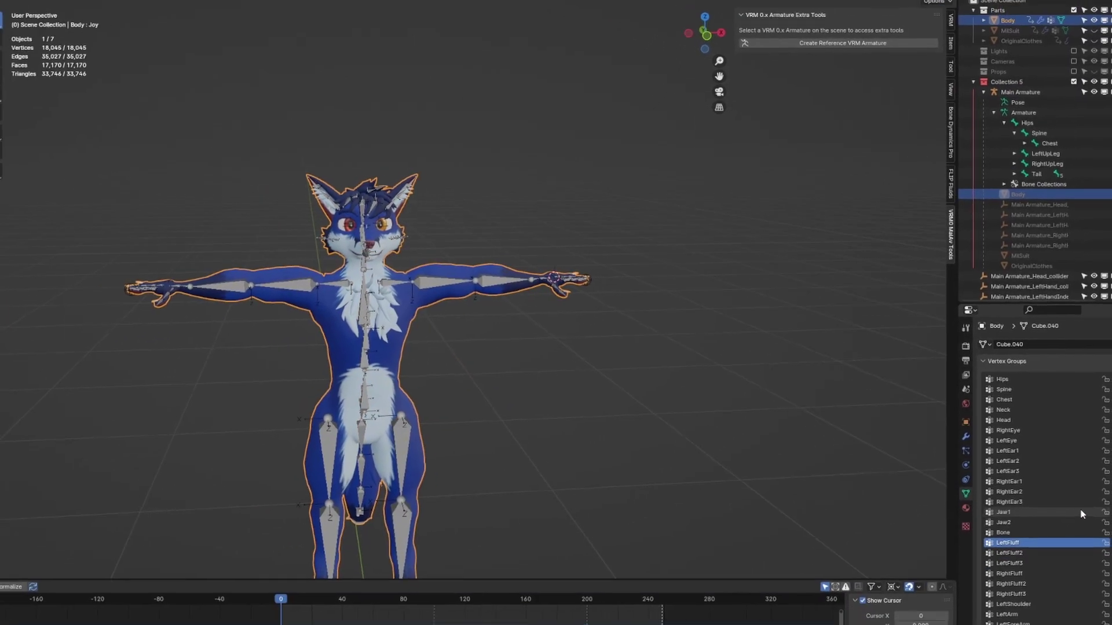
scroll(1082, 515, "down", 7)
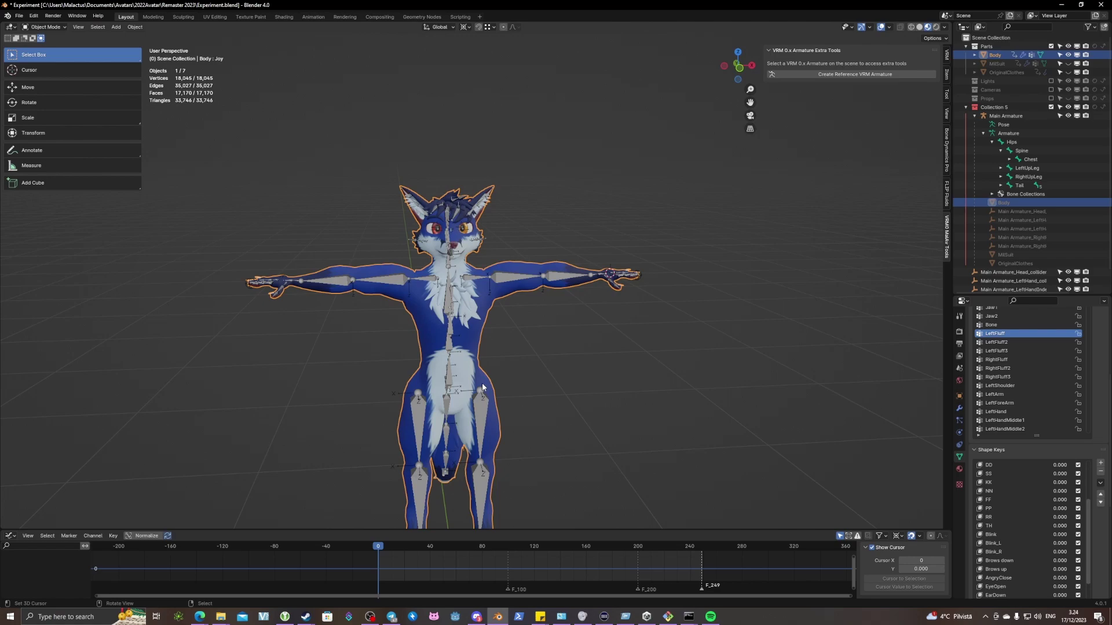
Switch to the browser to view the ApplyModifierForObjectWithShapeKeys GitHub page, and return to Blender
left_click(200, 617)
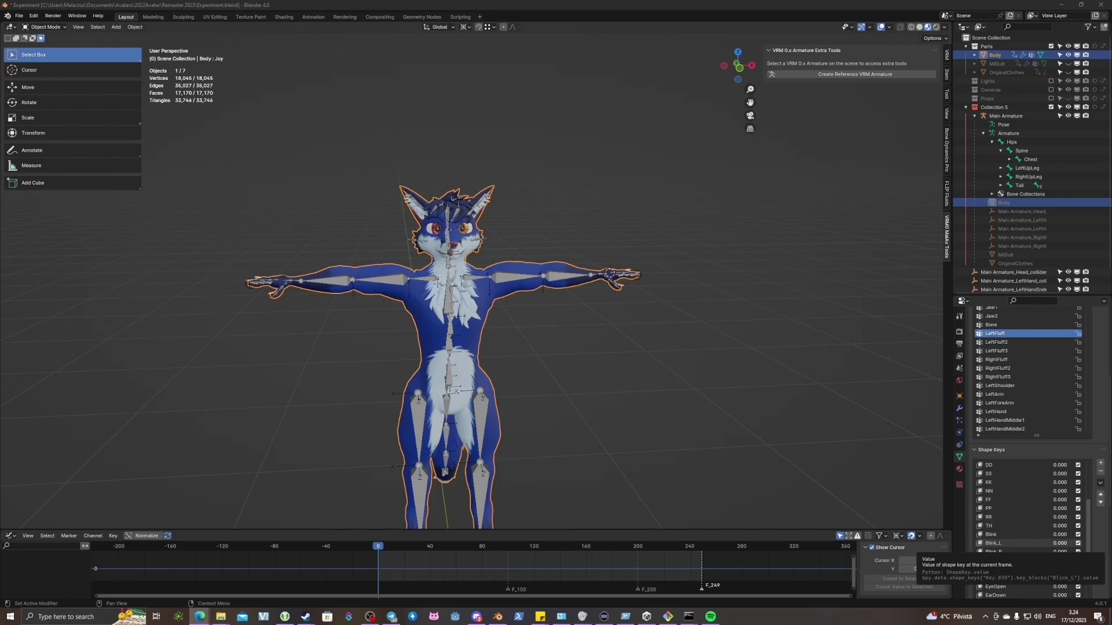
left_click_drag(663, 130, 619, 51)
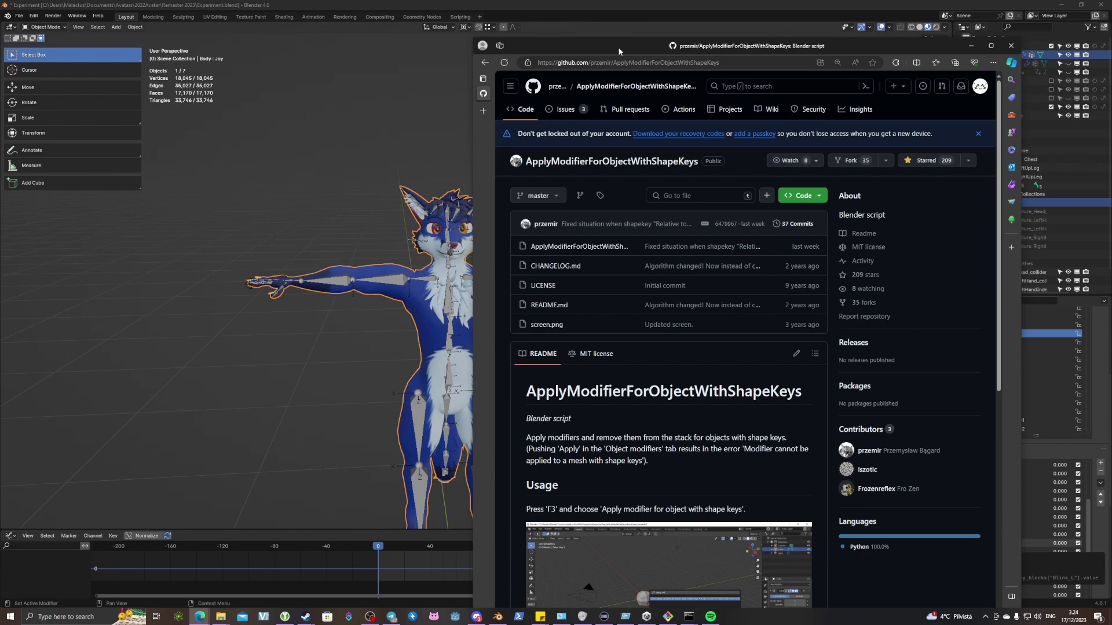
left_click_drag(619, 49, 1111, 52)
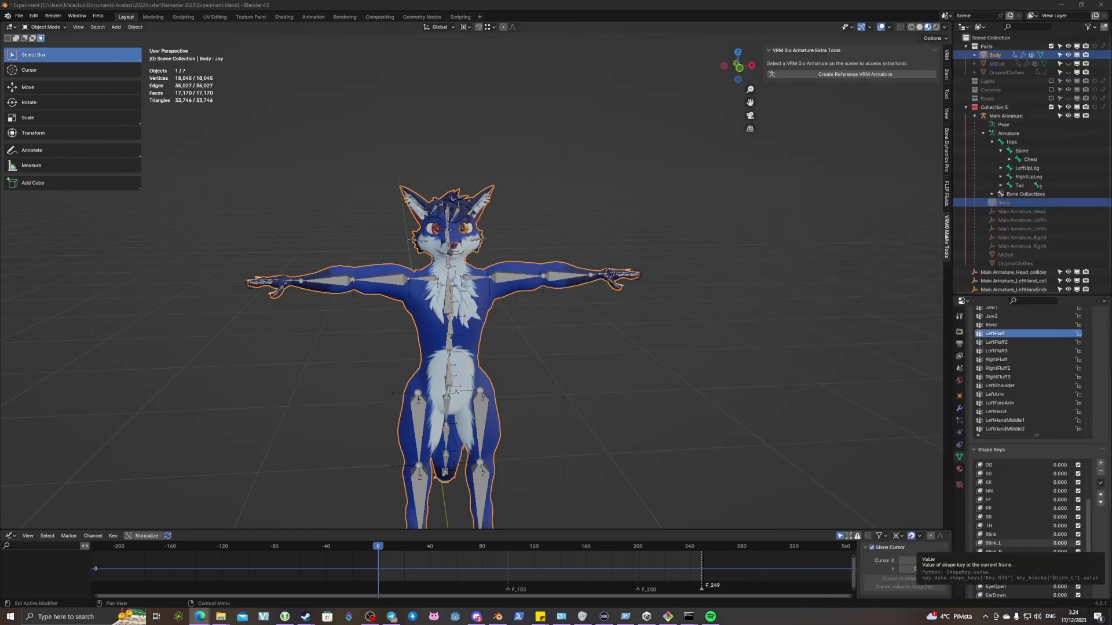
key("alt+Tab")
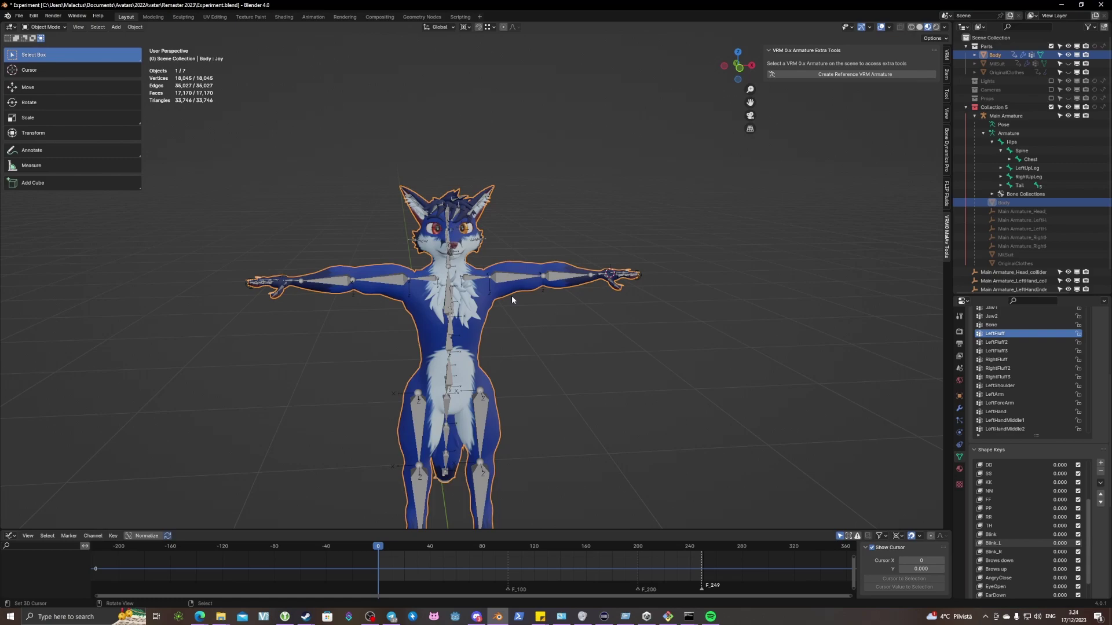
Select the Main Armature and finalize its T-pose to generate the VRM export armature
left_click(502, 282)
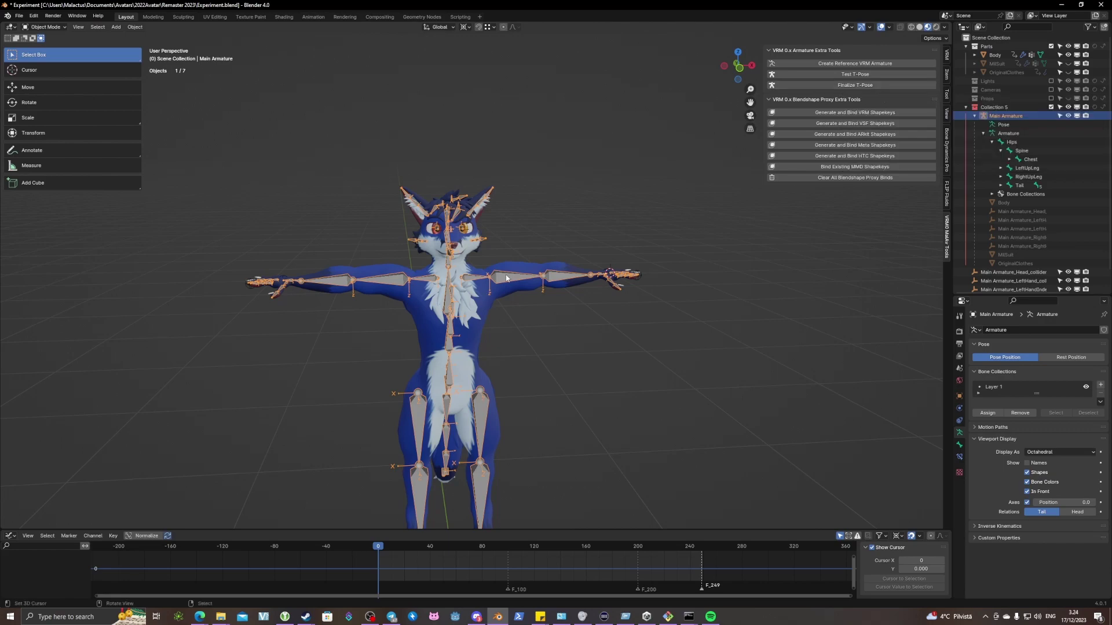
left_click(836, 86)
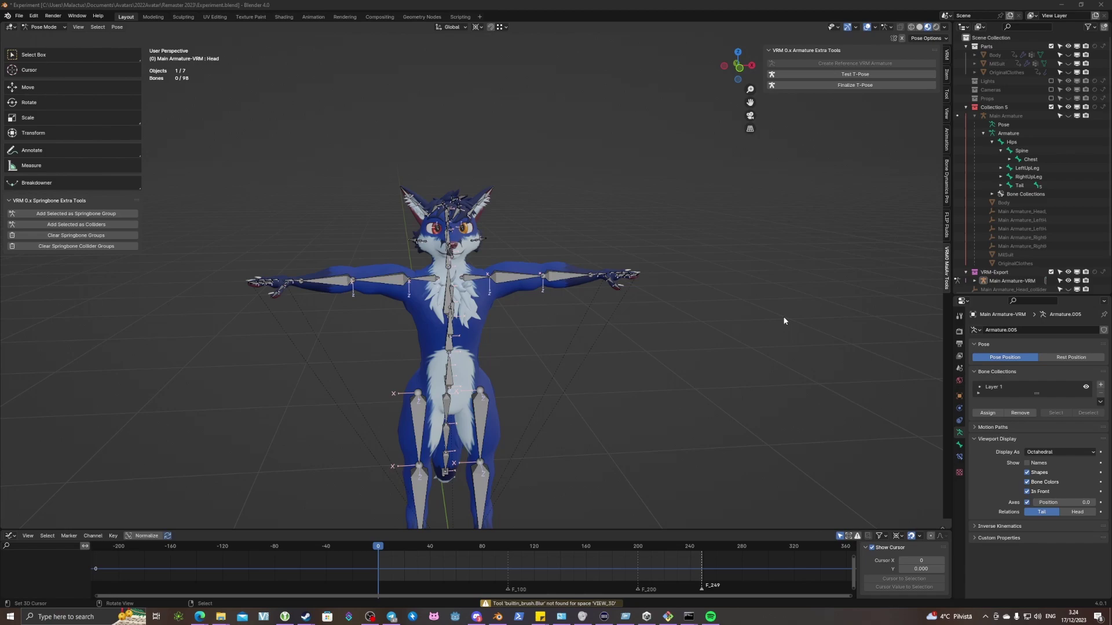
Widen the outliner and move the head, hand and index finger collider objects from VRM-Export into Collection 5
left_click_drag(952, 226, 873, 230)
scroll(947, 259, "down", 3)
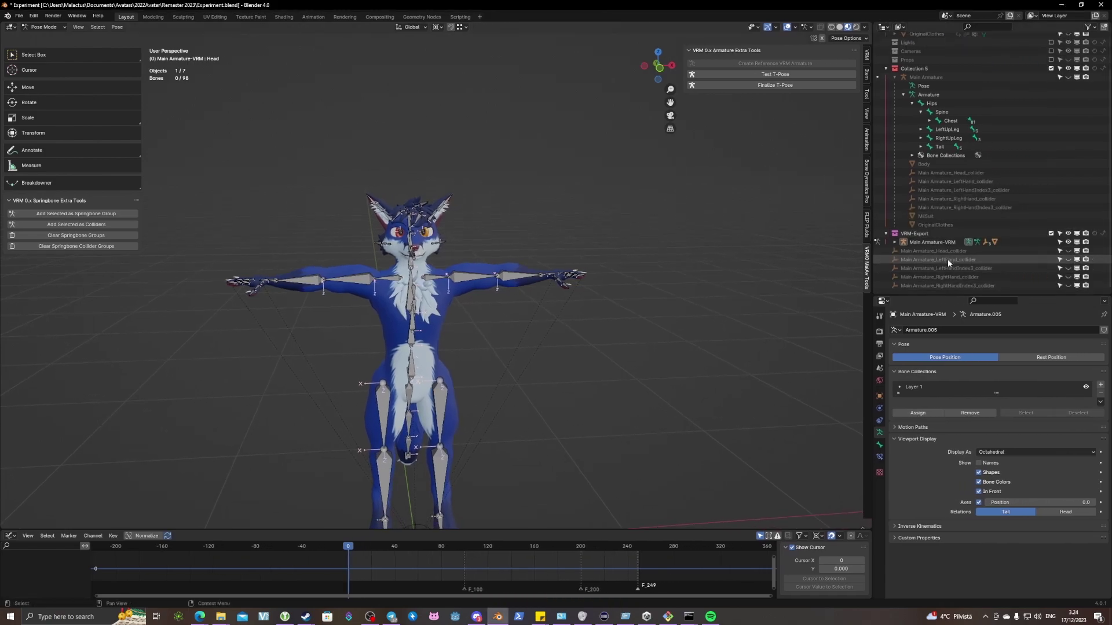
left_click(903, 251)
left_click(921, 286, "shift")
left_click_drag(922, 258, 892, 119)
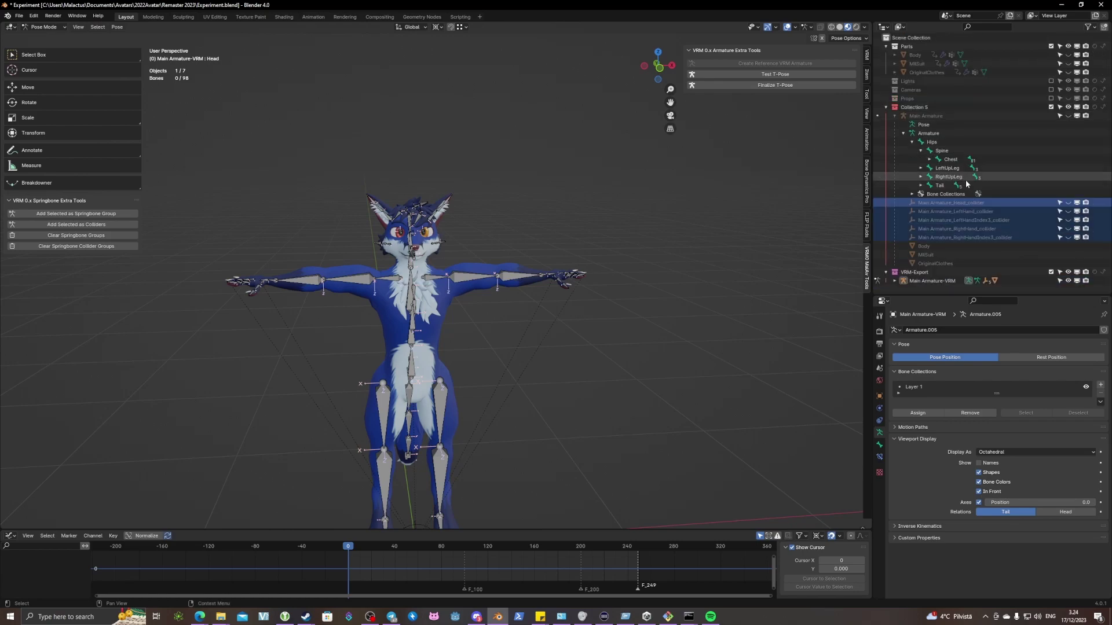
Collapse Main Armature in the outliner, then expand and select Main Armature-VRM in the VRM-Export collection
left_click(895, 117)
left_click(894, 133)
left_click(932, 134)
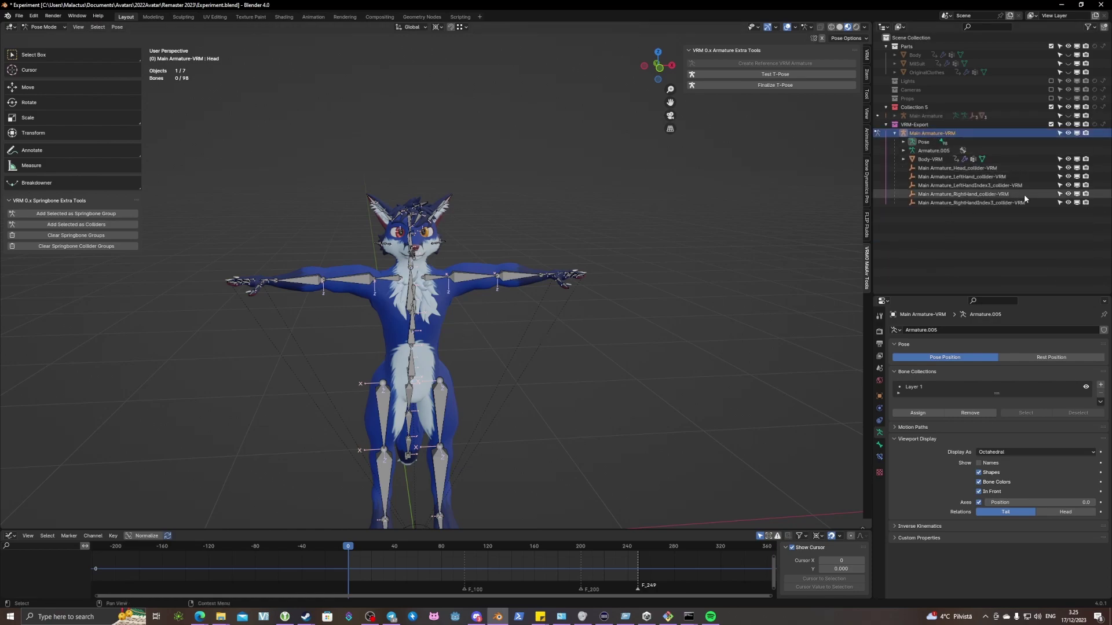
left_click(472, 277)
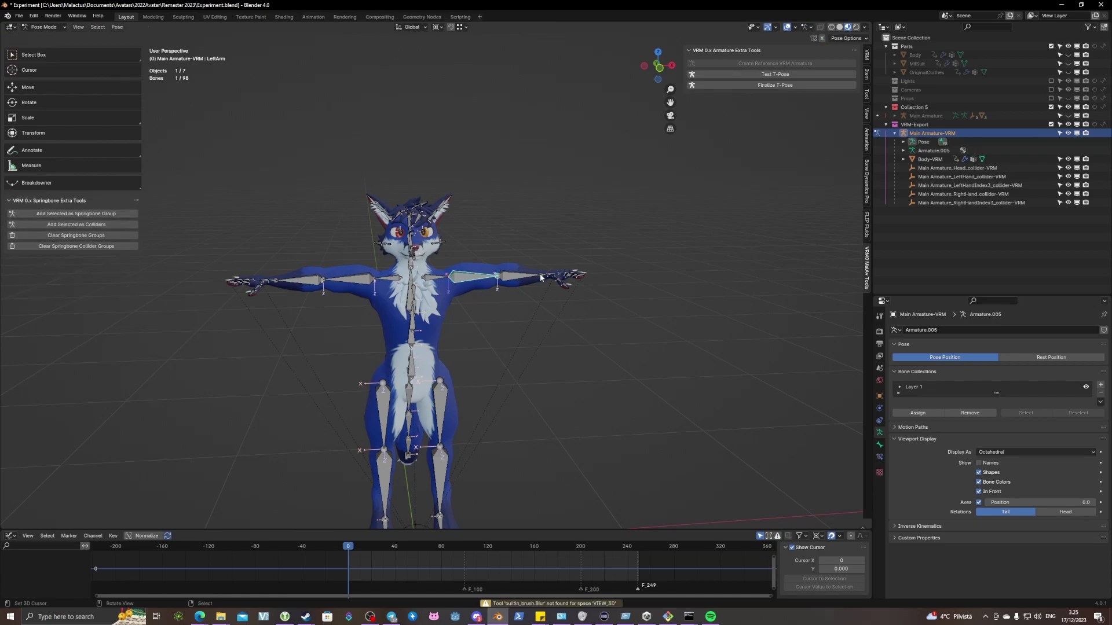
Switch to Object Mode, select the Body-VRM mesh, and examine its shape keys and the VRM metadata and humanoid bone assignments
left_click(43, 26)
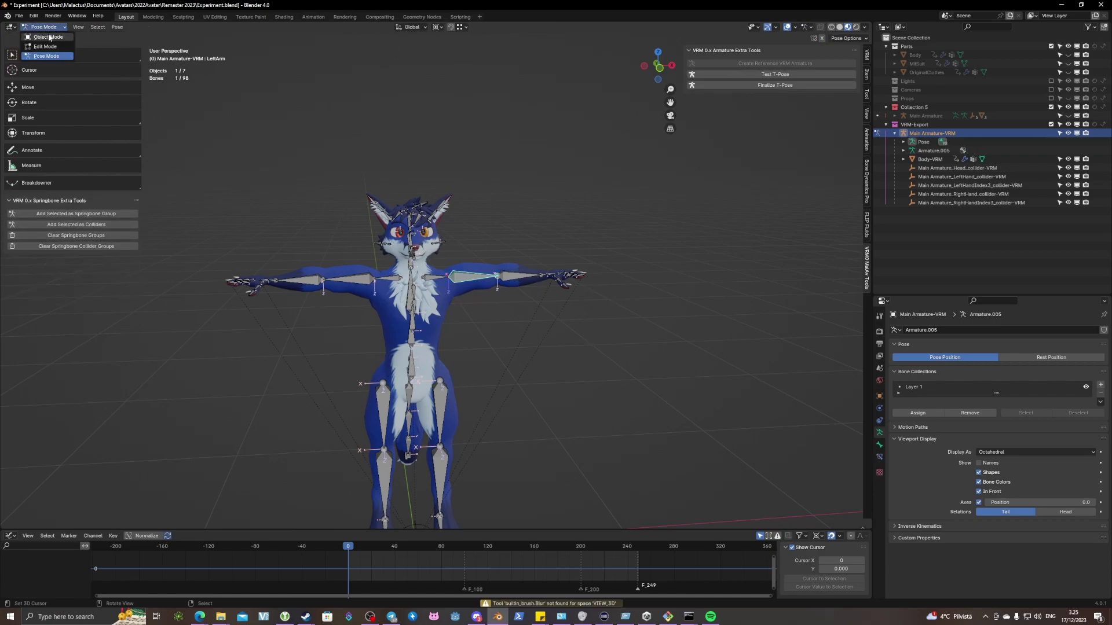
left_click(50, 37)
left_click(398, 289)
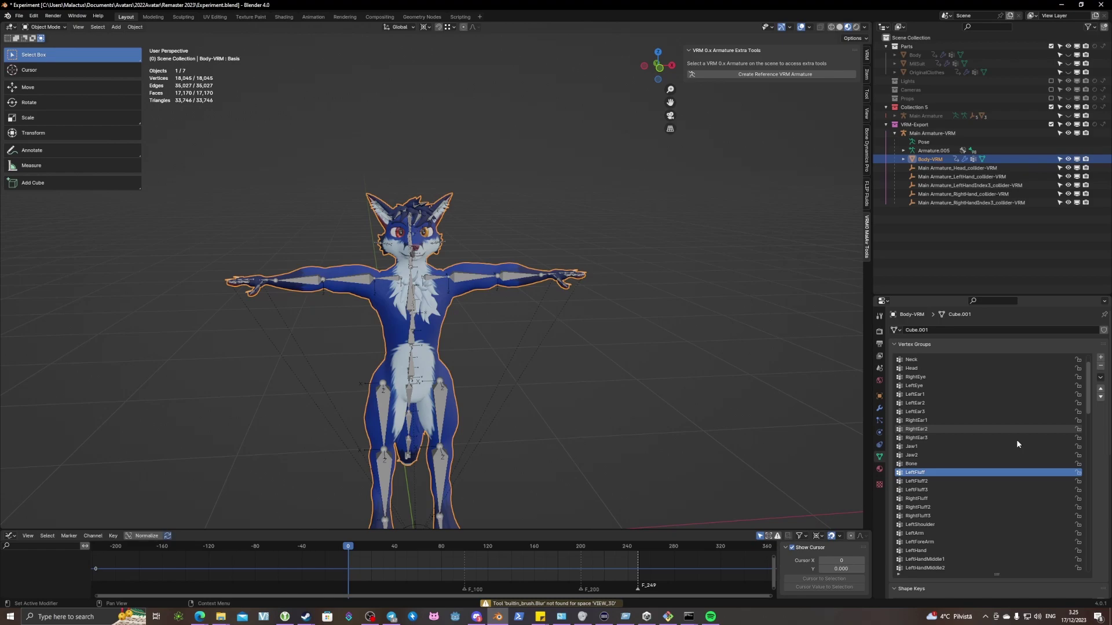
scroll(1097, 406, "down", 10)
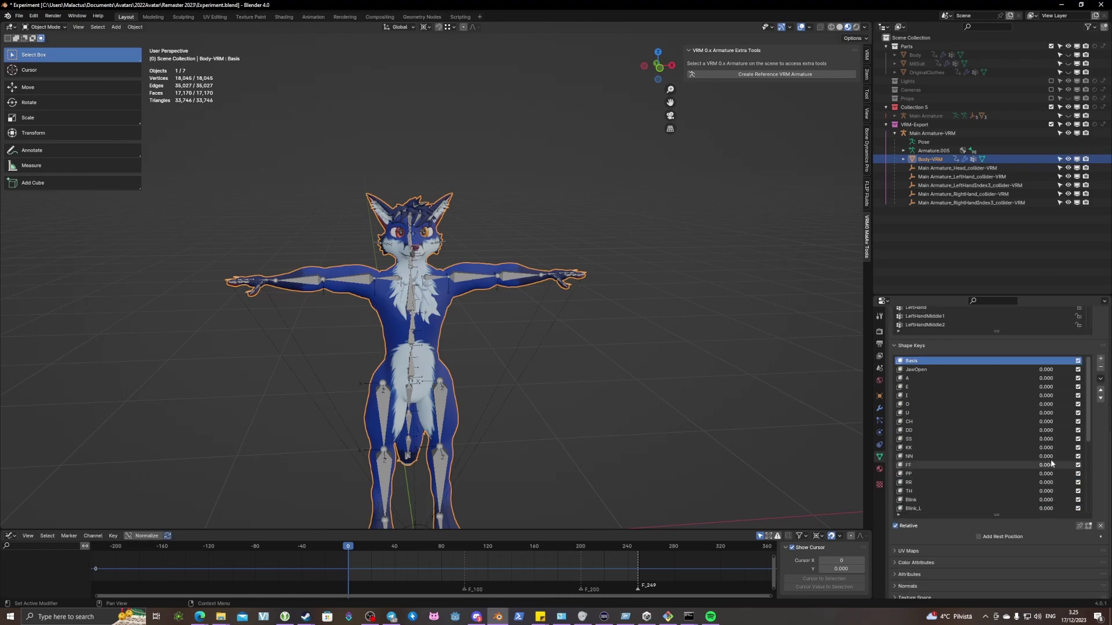
left_click(867, 56)
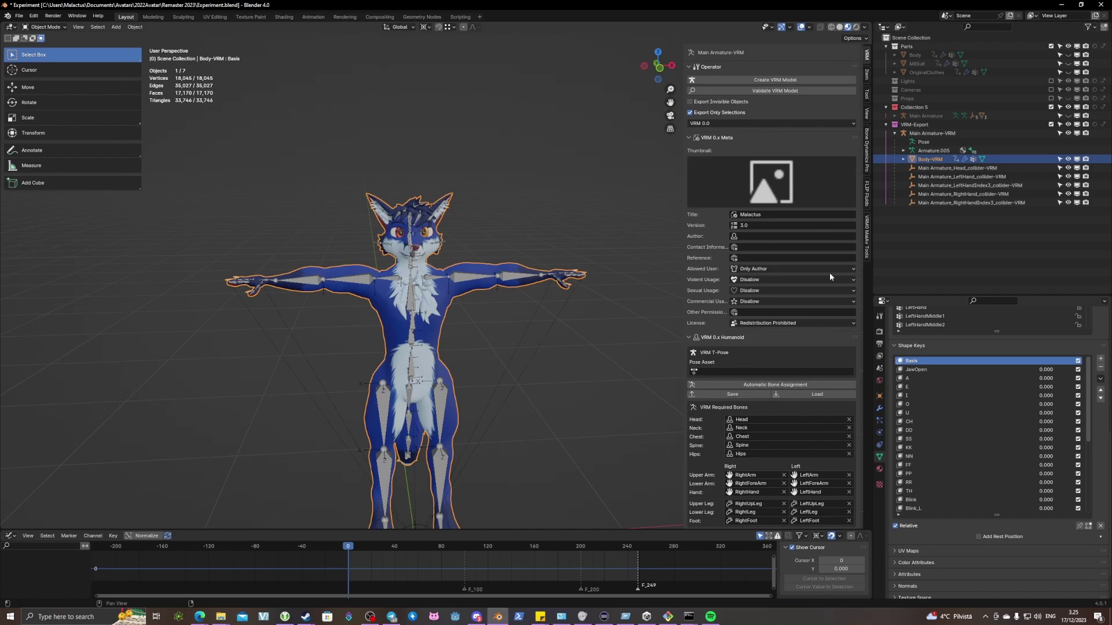
left_click_drag(863, 139, 864, 269)
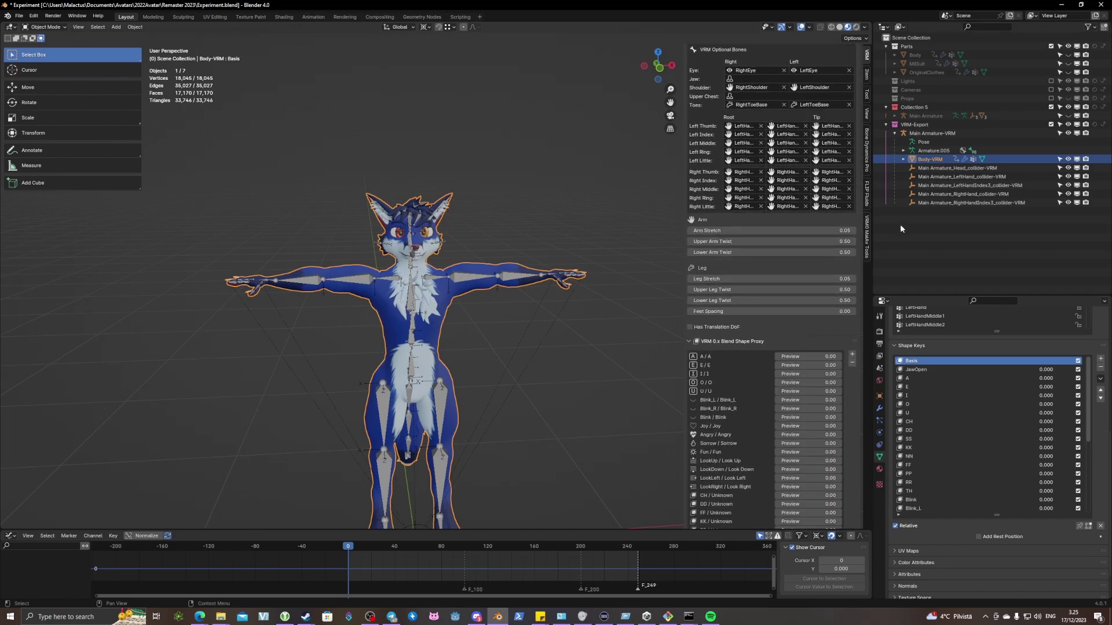
Make Main Armature-VRM the selected object and save the Blender file
left_click(924, 117)
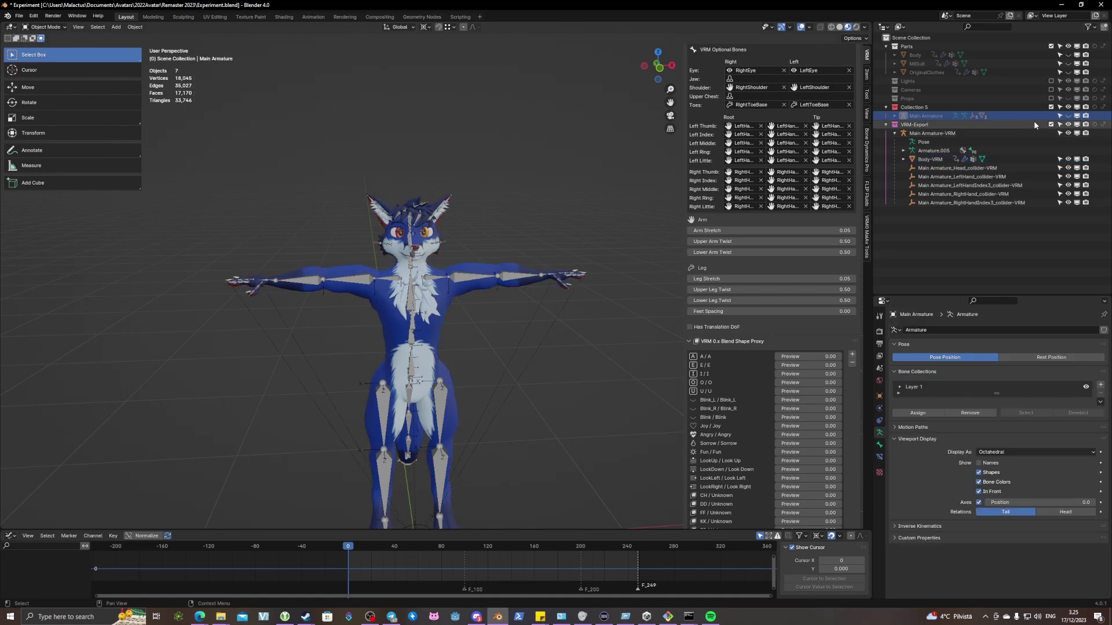
left_click(1068, 124)
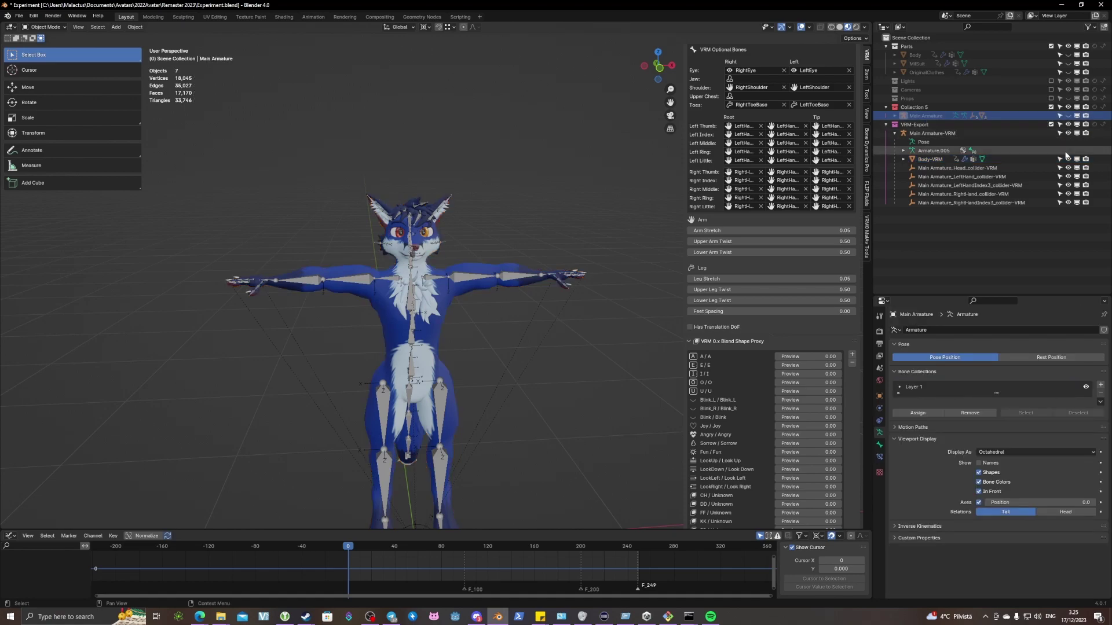
left_click(949, 133)
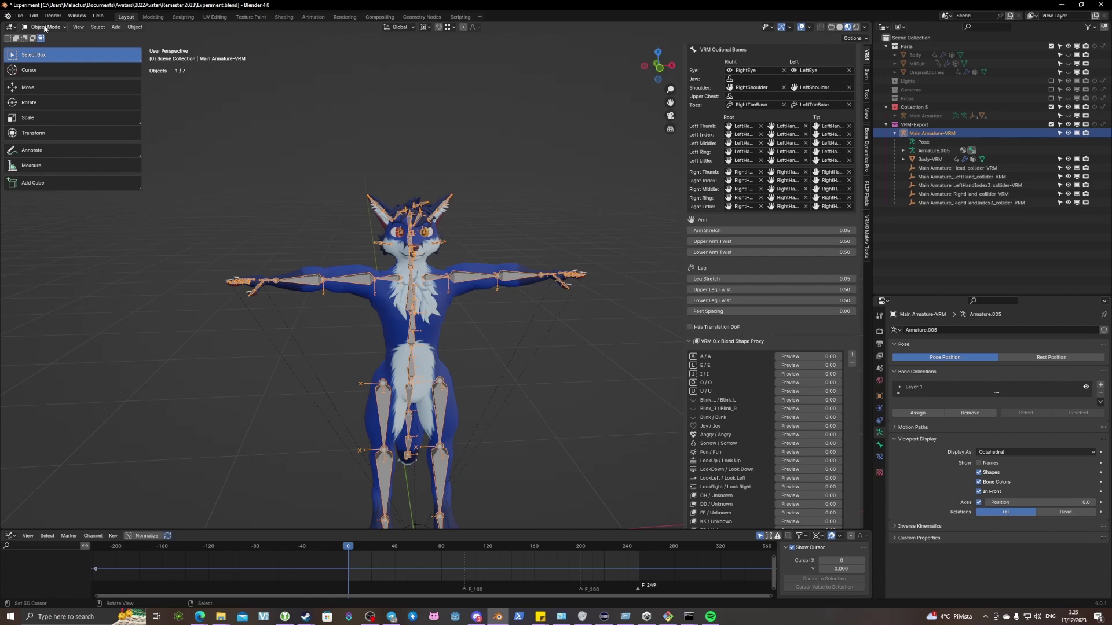
key("ctrl+s")
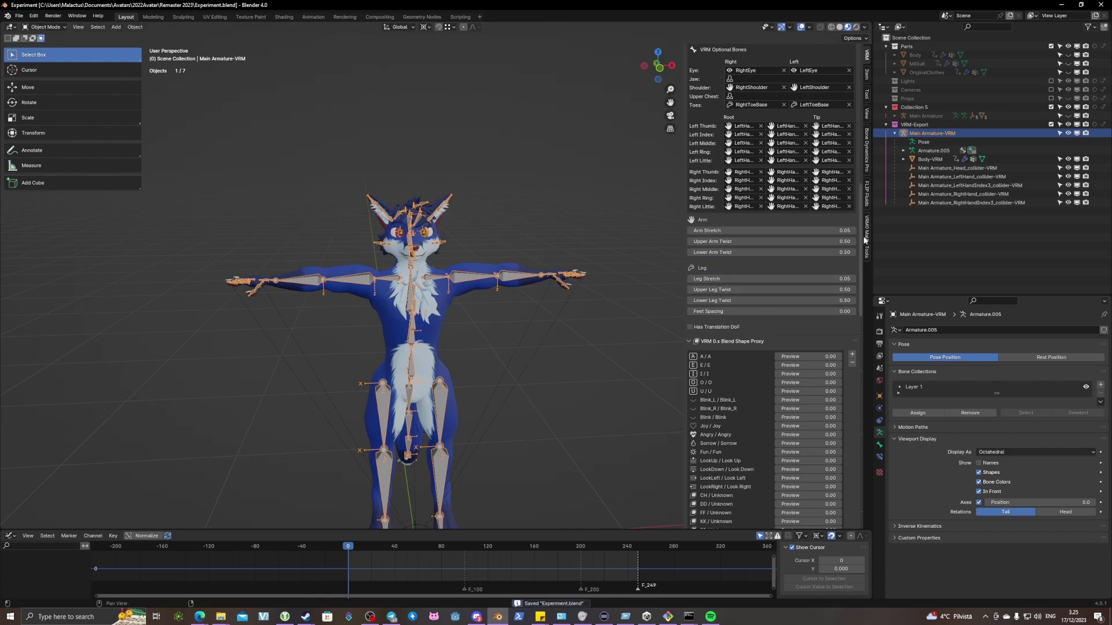
Examine the VRM 0.x blend shape proxy list and its mesh and shape key binds
scroll(861, 280, "down", 12)
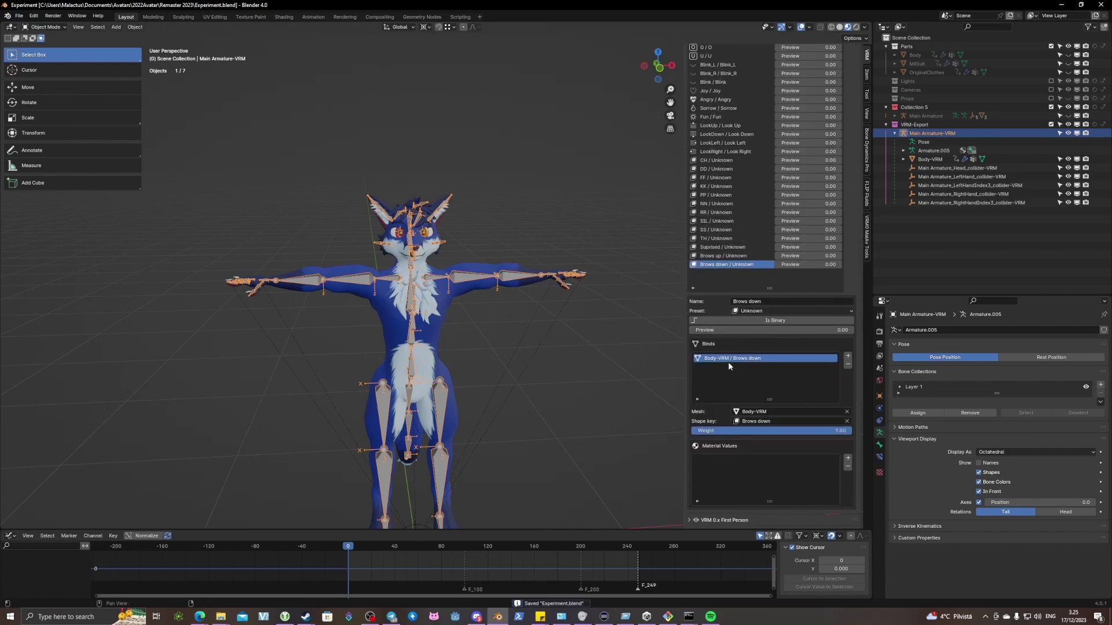
left_click_drag(862, 299, 862, 393)
scroll(861, 428, "up", 10)
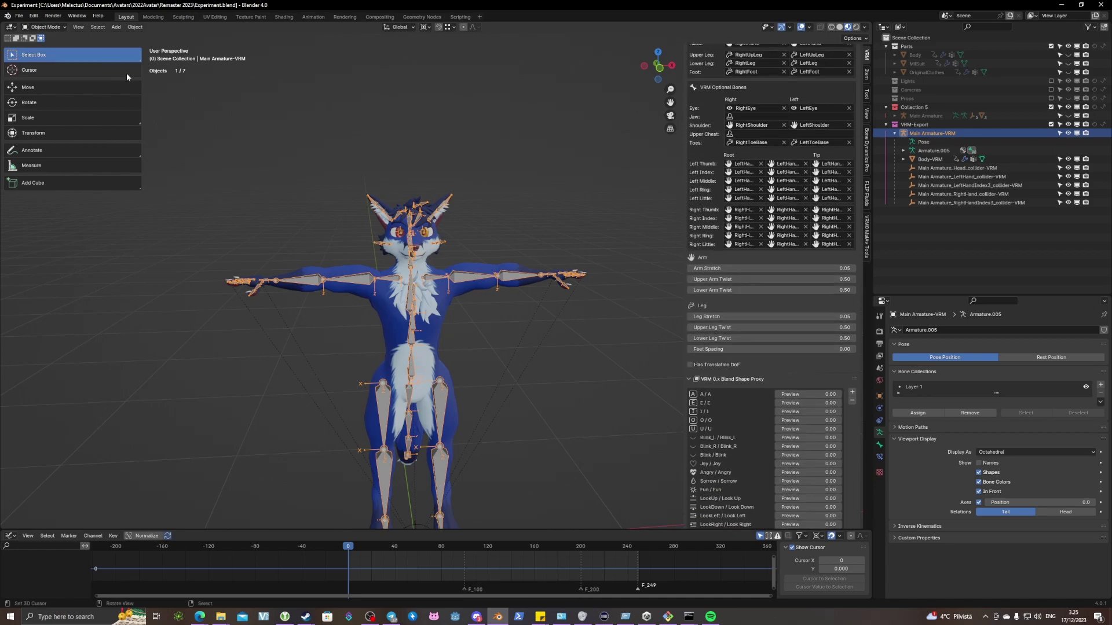
Select all visible objects, save the file, and start a VRM export with Main Armature-VRM as the export armature
key("a")
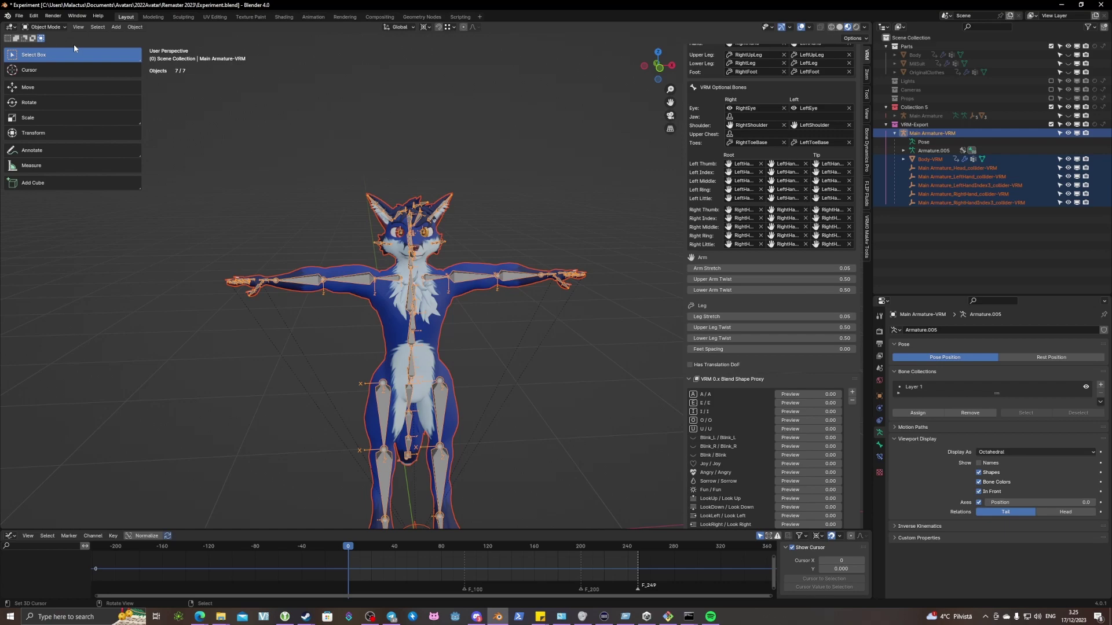
key("ctrl+s")
left_click(20, 17)
mouse_move(35, 147)
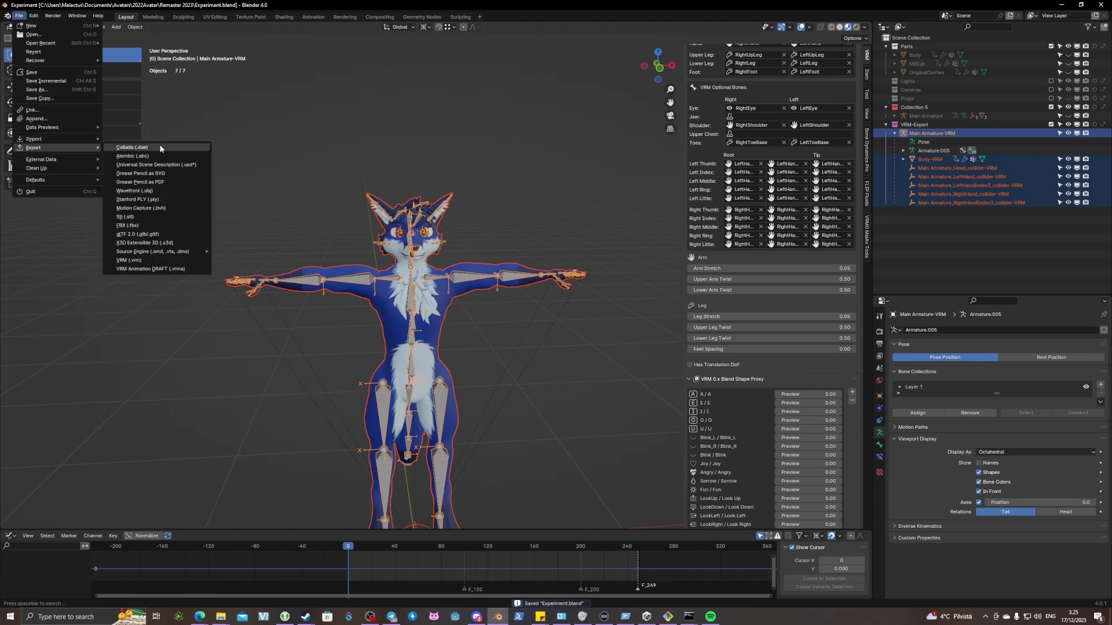
left_click(140, 261)
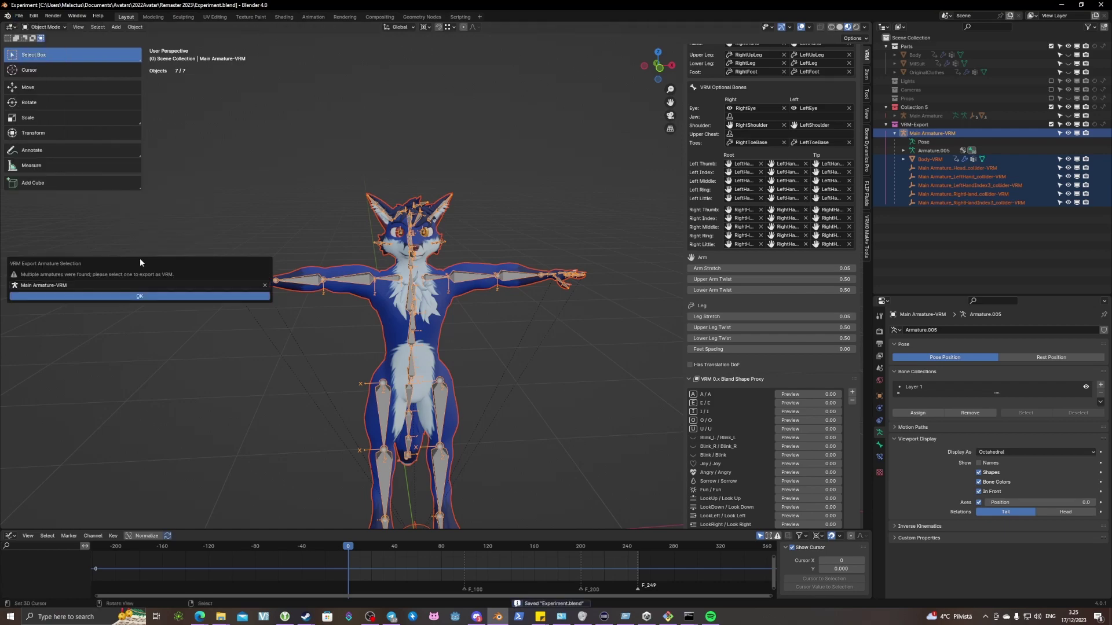
left_click(140, 296)
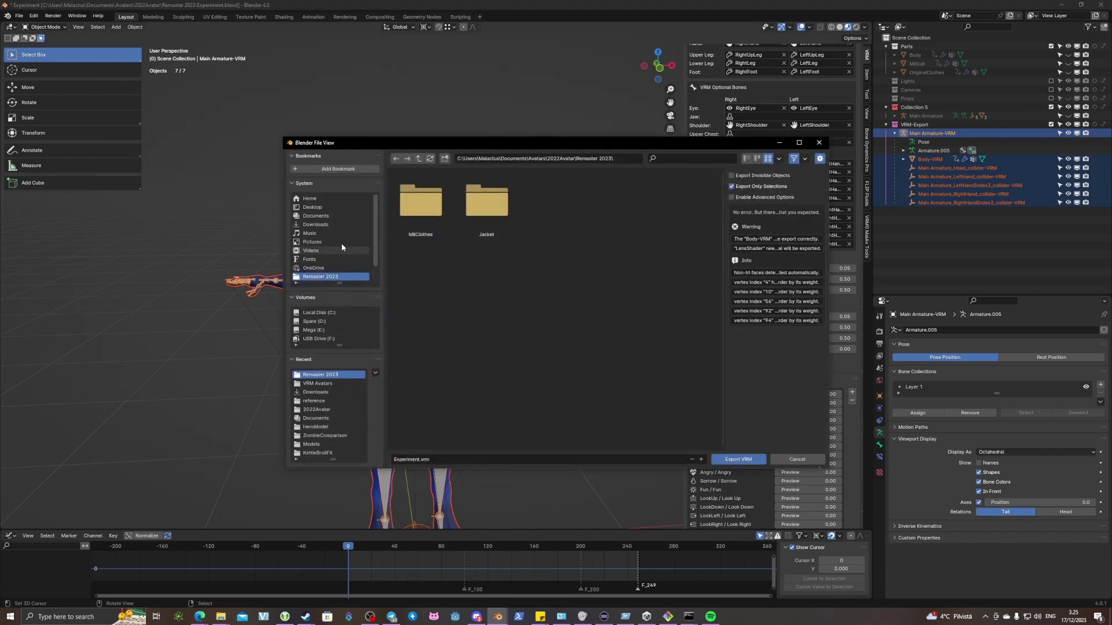
Export the avatar as Experiment-New.vrm into the VRM Avatars folder in Documents
left_click(325, 216)
double_click(429, 203)
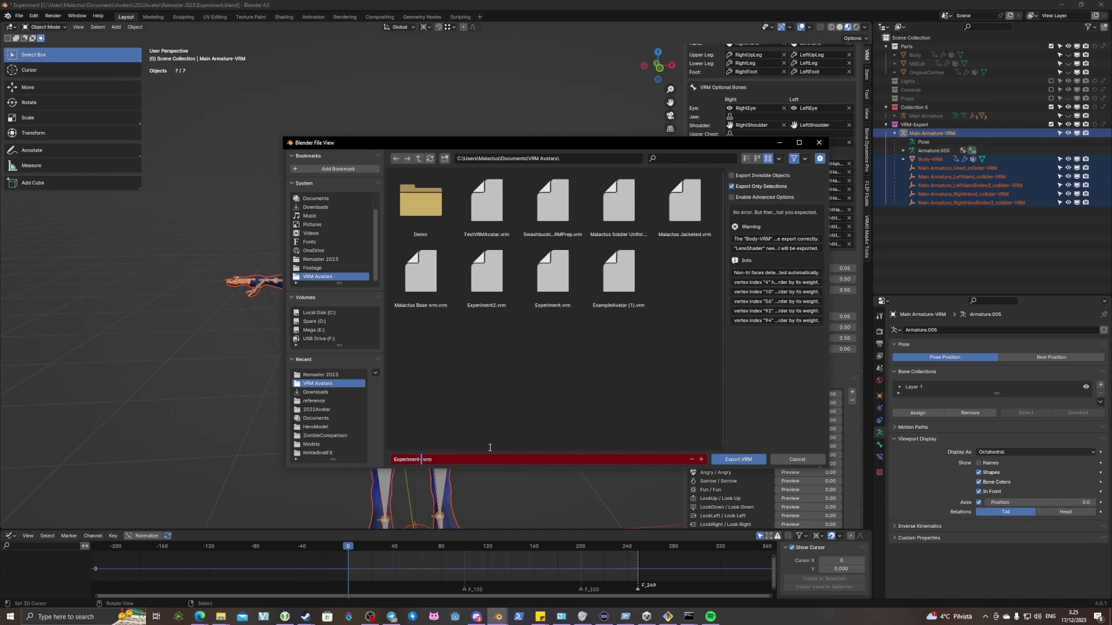
left_click(737, 459)
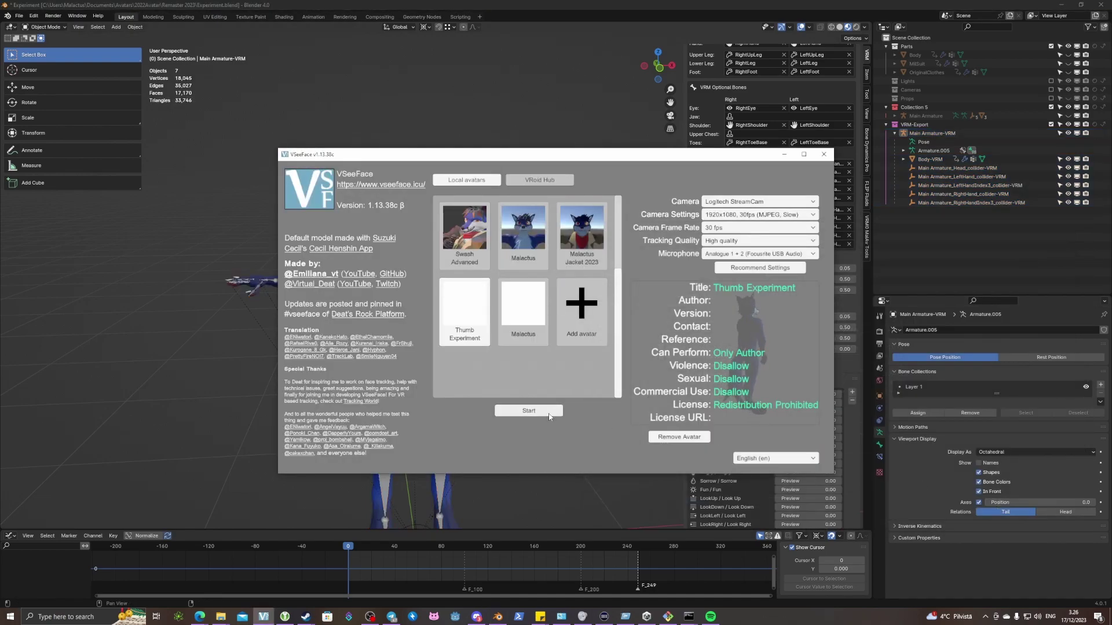
Switch to VSeeFace and start it from the local avatars screen
left_click(539, 414)
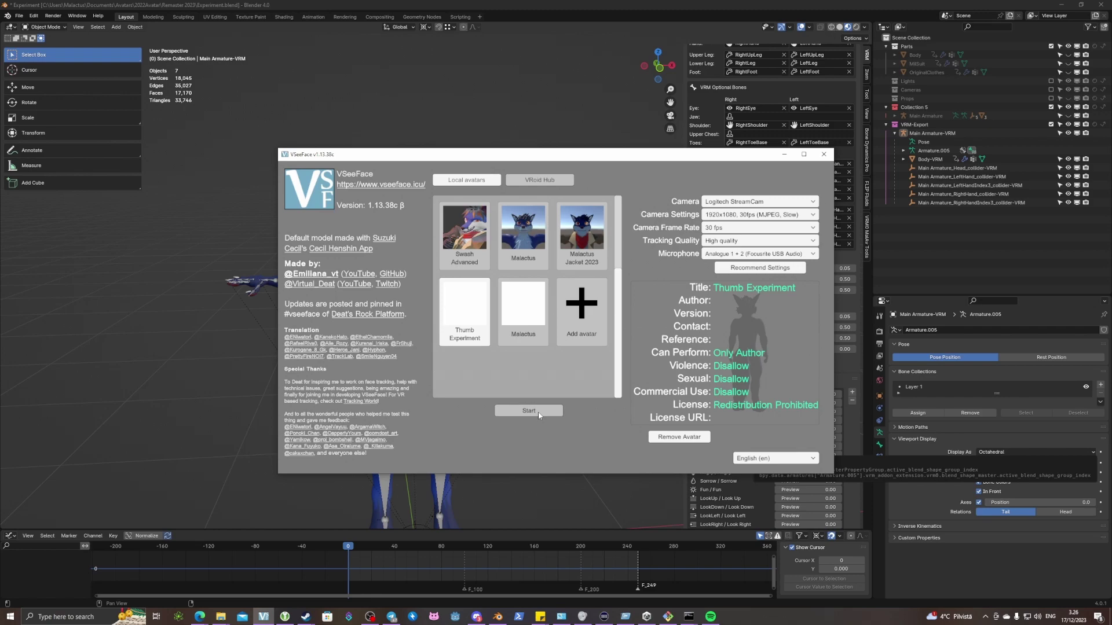